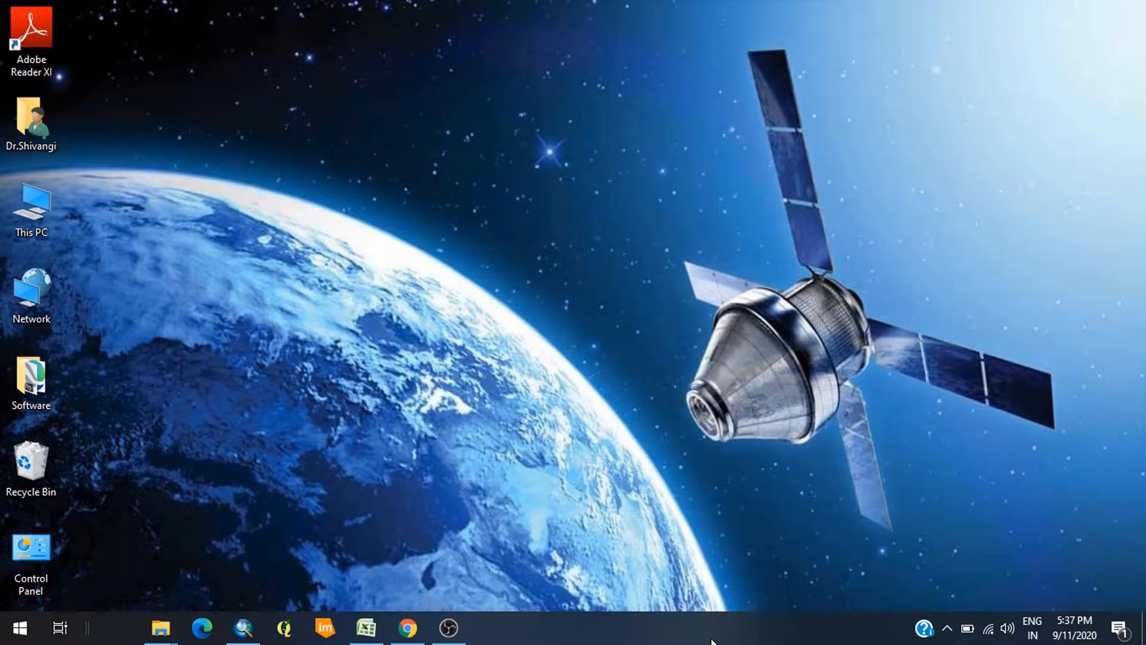
Switch to the PM10 workbook in Excel and review the Apr2020 station records, focusing on the PM10 column through the last row.
click(370, 630)
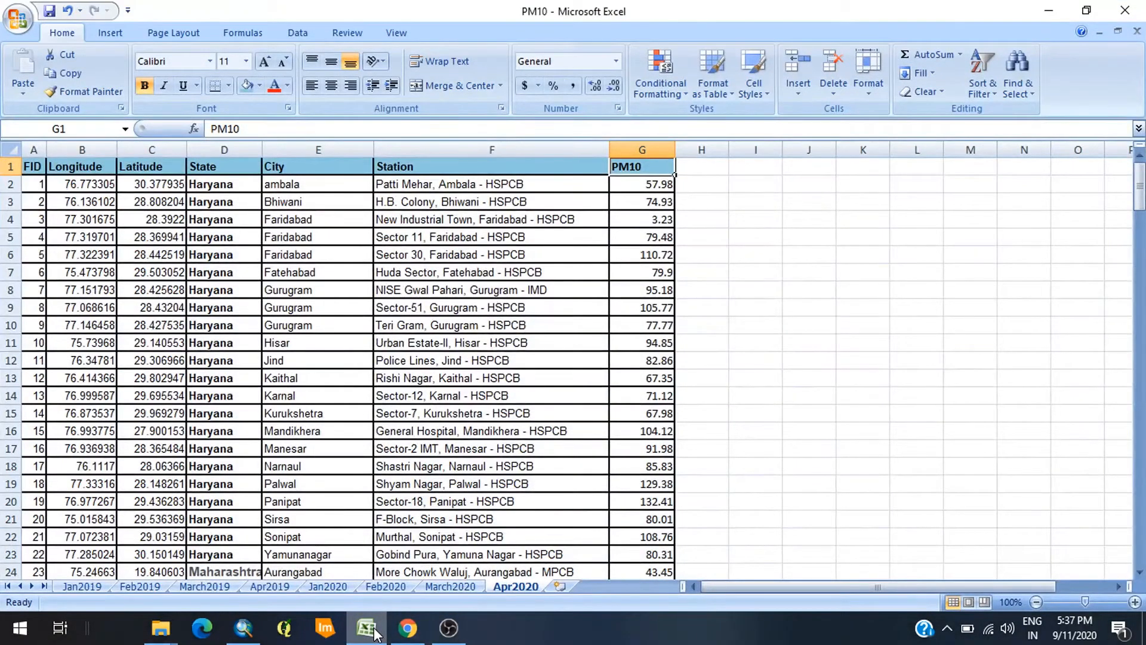
click(645, 143)
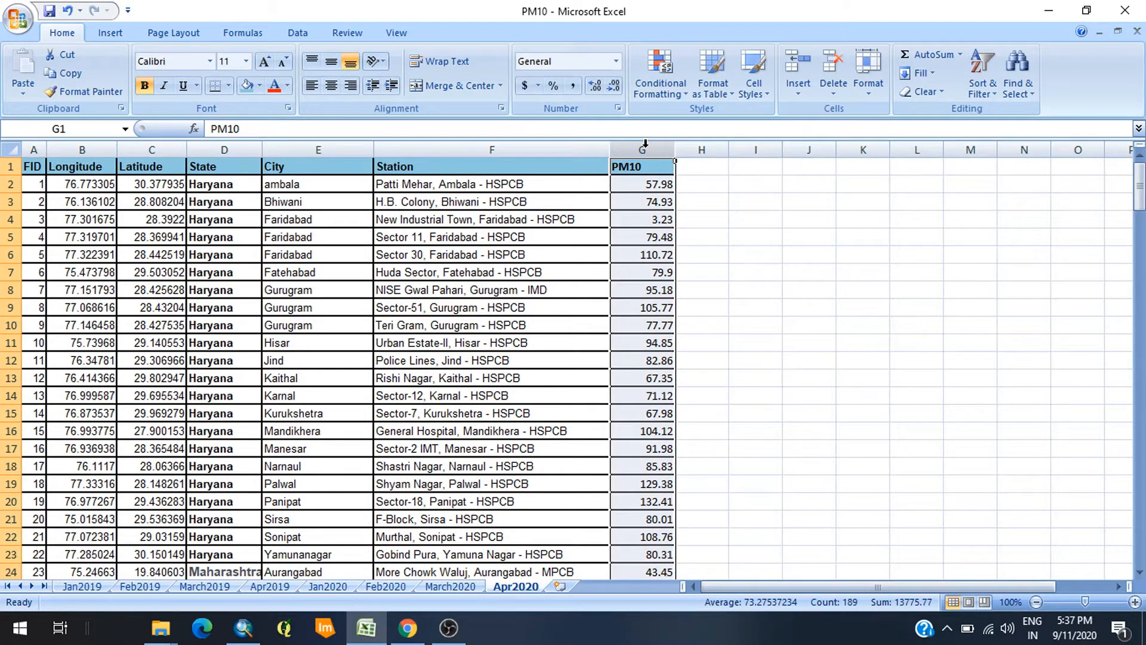
scroll(249, 464, down, 12)
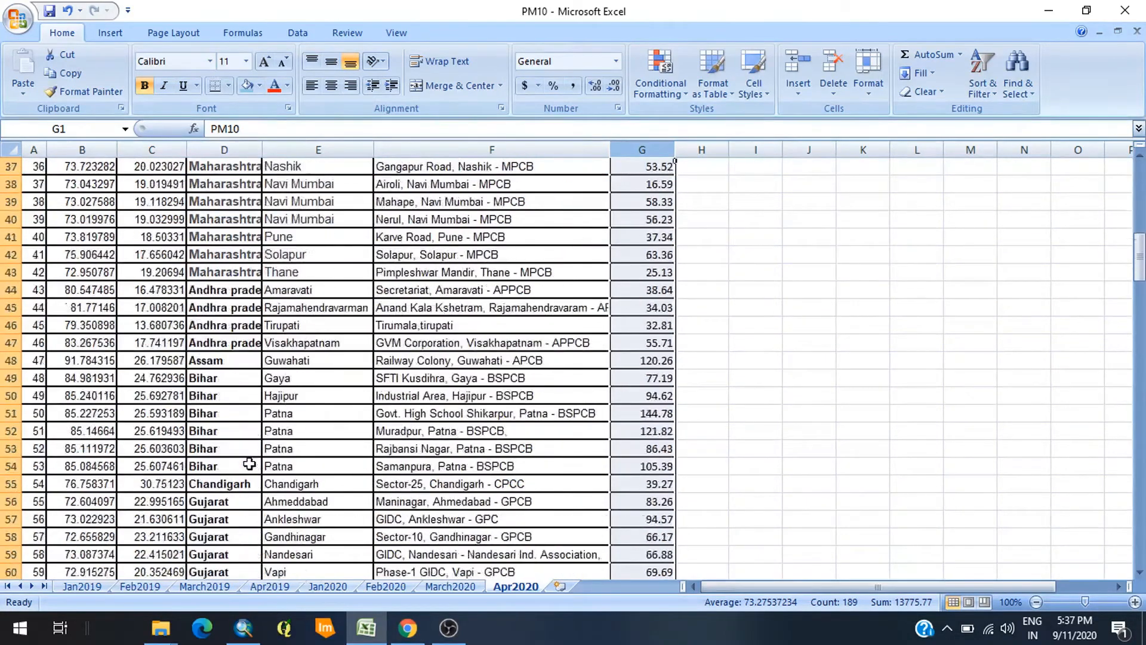
scroll(249, 463, down, 20)
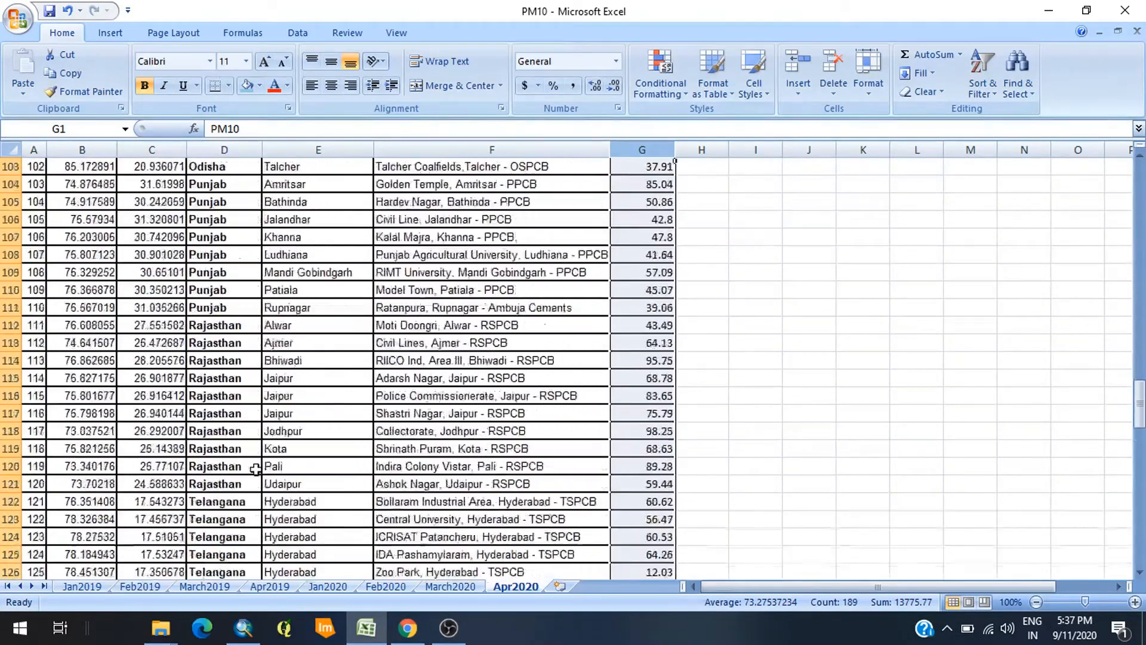
scroll(255, 469, down, 20)
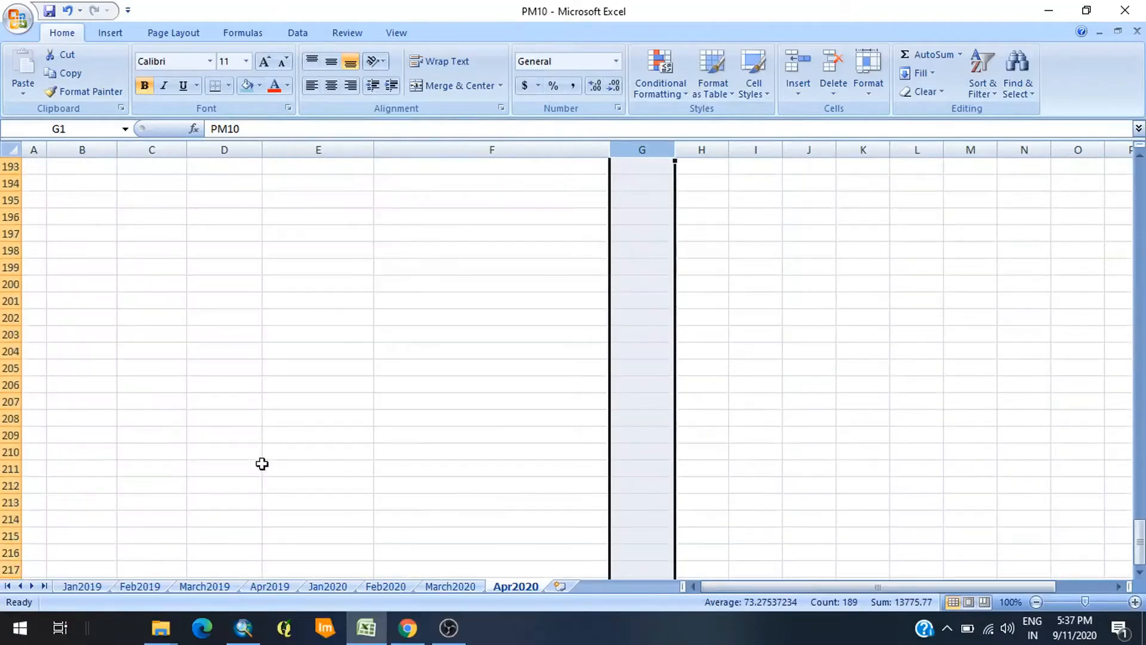
scroll(262, 463, up, 8)
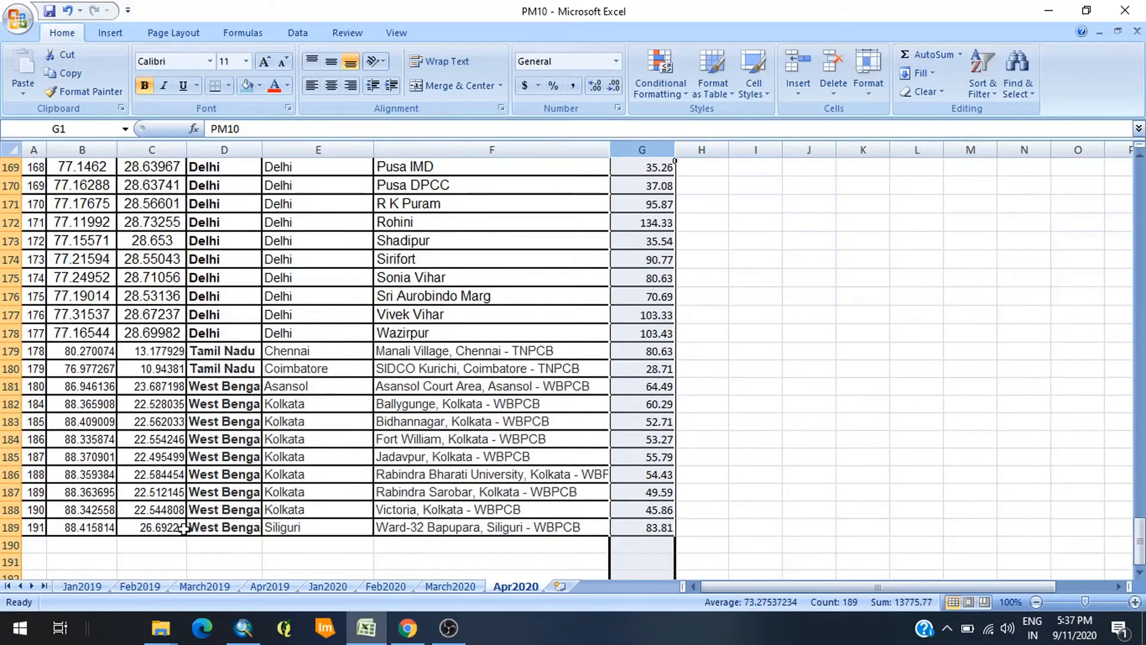
scroll(279, 541, up, 19)
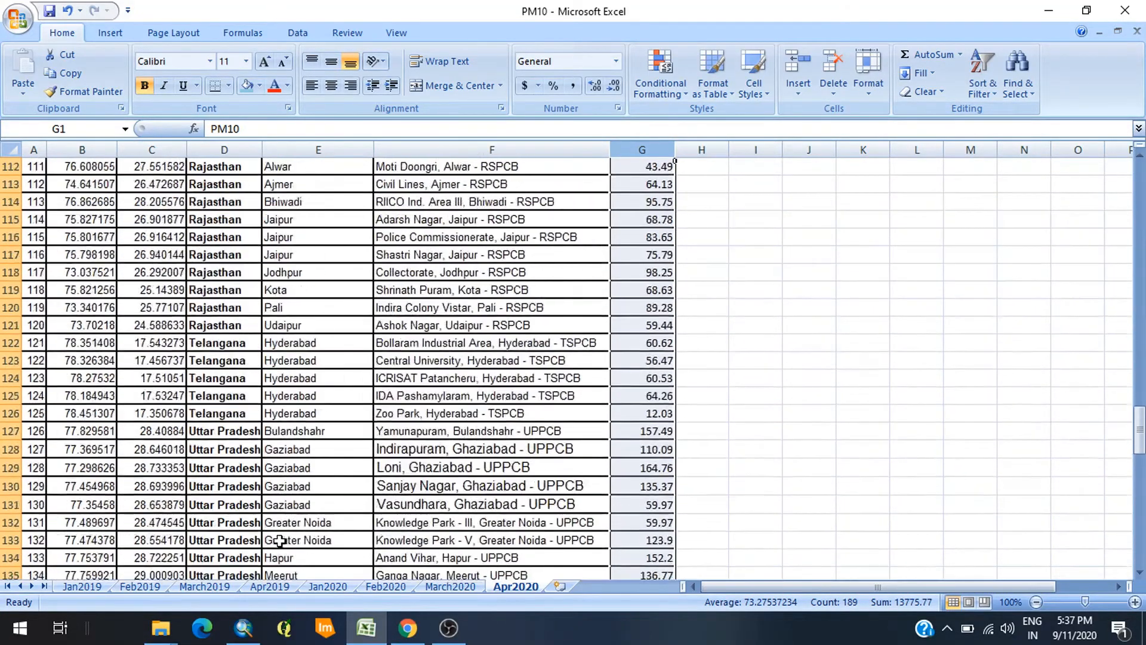
scroll(280, 541, up, 20)
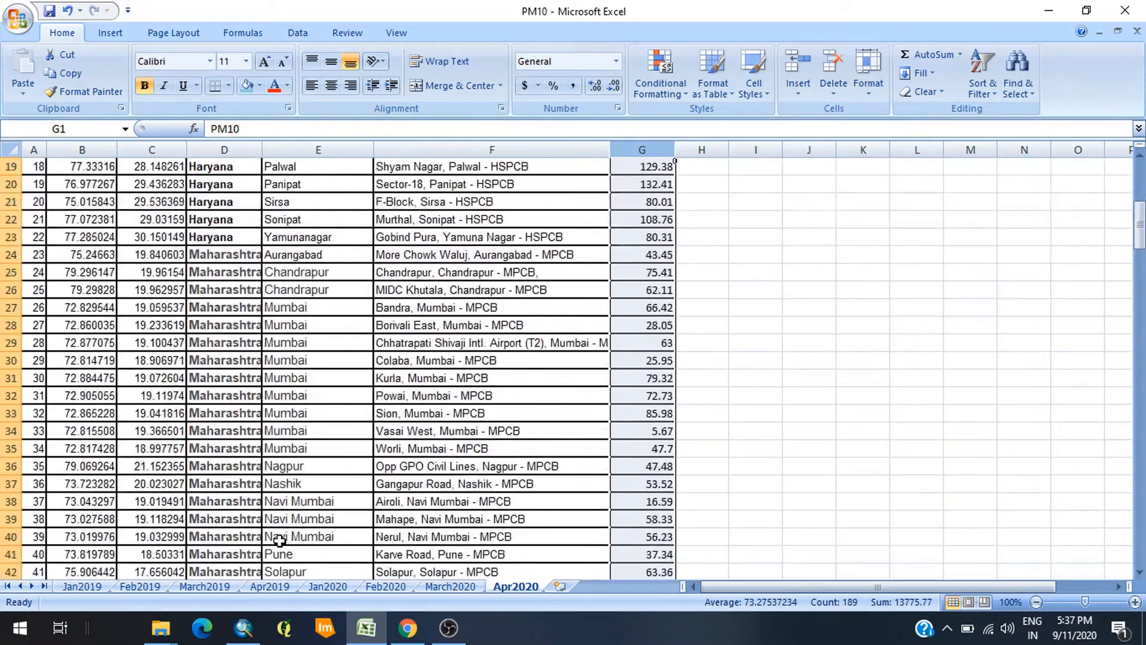
scroll(280, 541, up, 6)
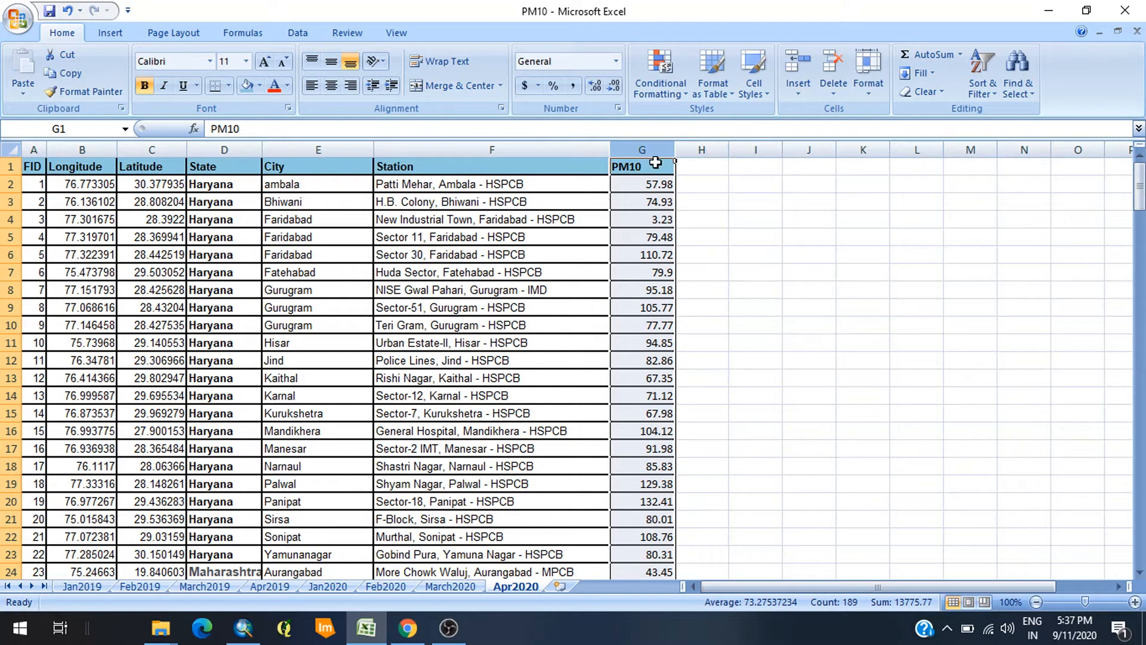
click(659, 186)
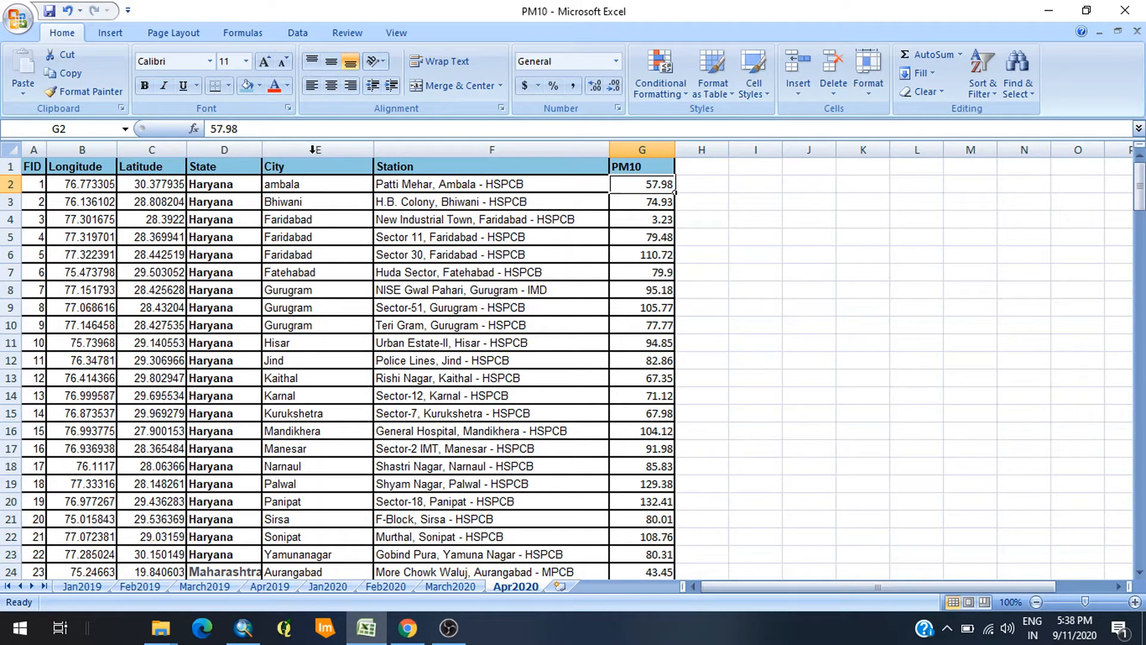
Switch to ArcMap and examine the attribute table of the Export_Output_2 point layer across to its PM10 field.
click(249, 636)
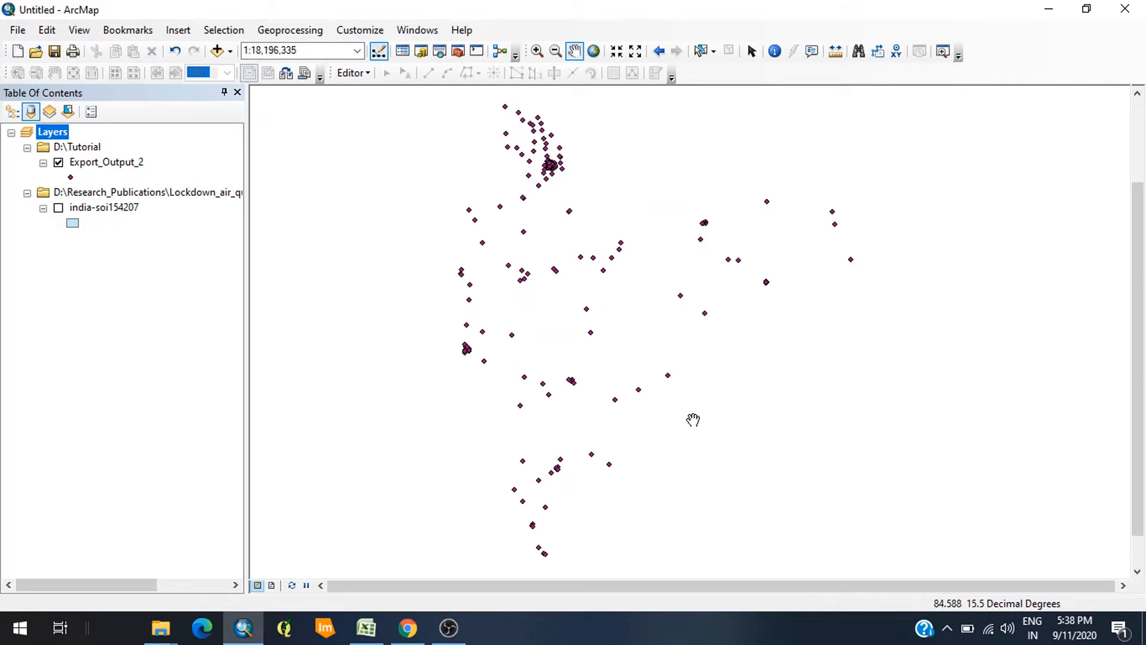
click(125, 170)
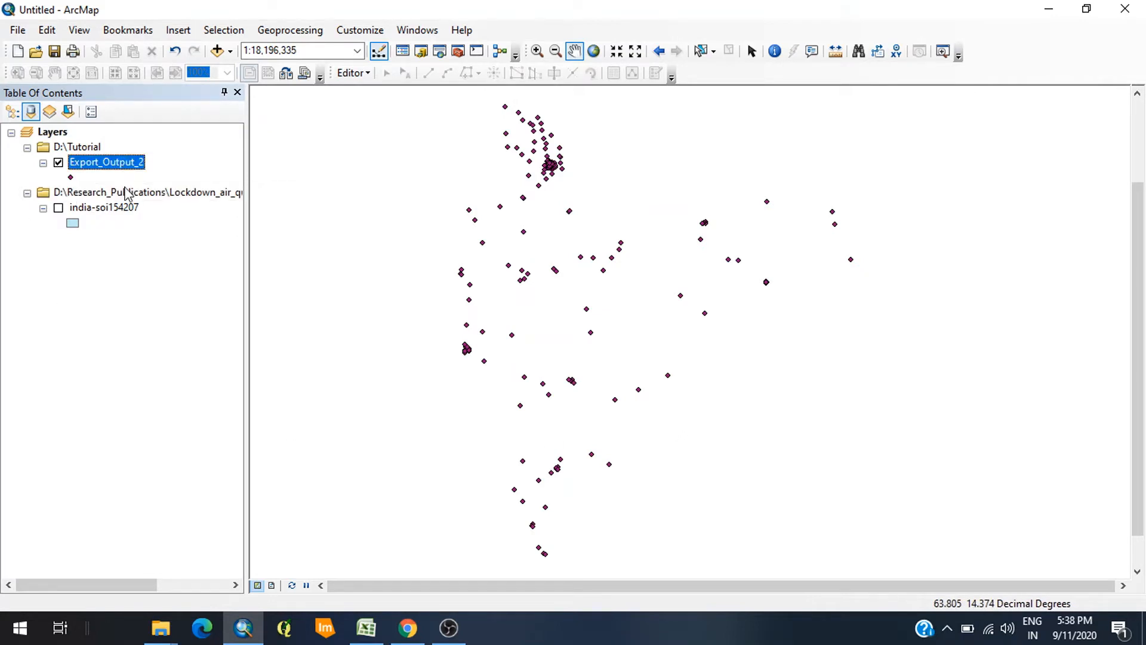
right_click(132, 171)
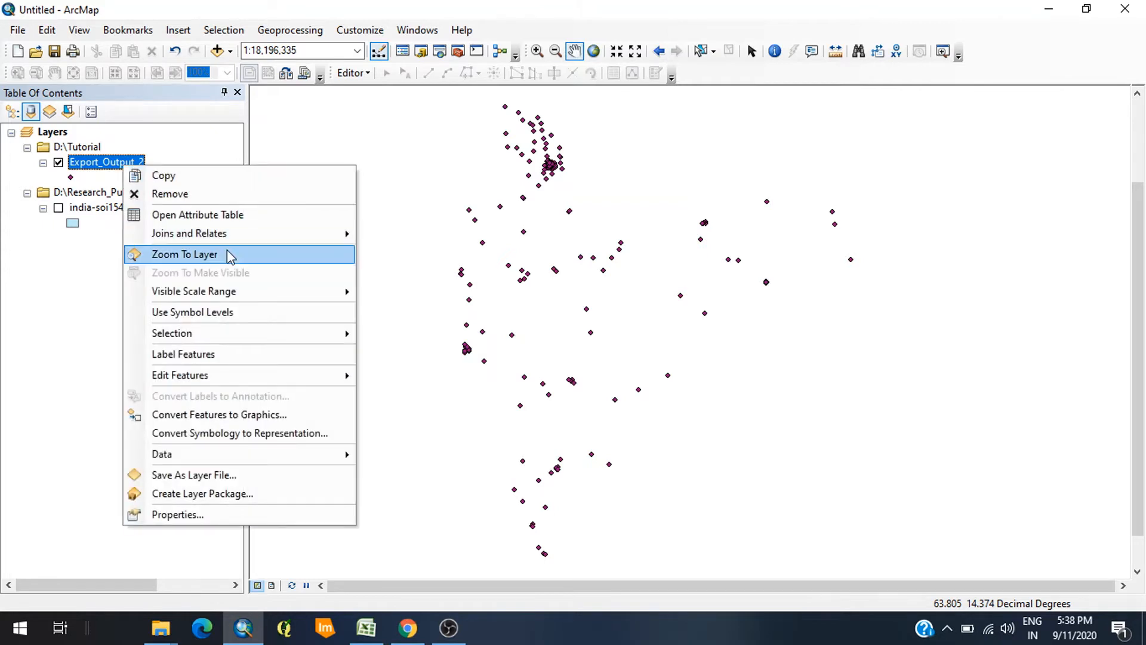
click(217, 222)
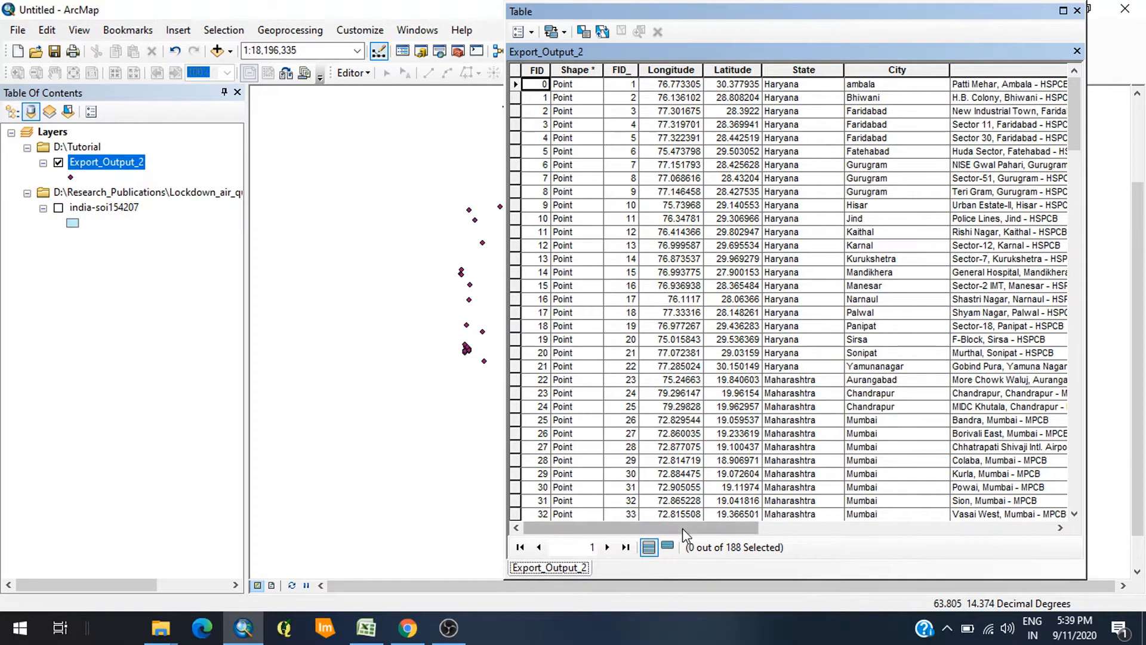
drag(673, 530, 1000, 545)
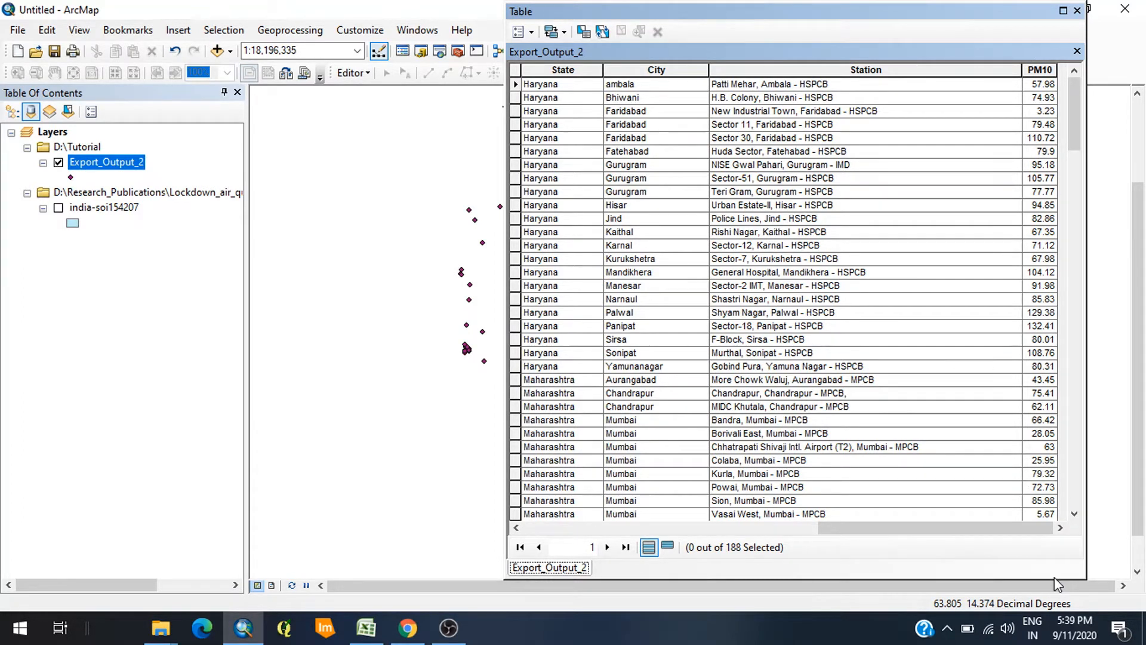
click(1077, 11)
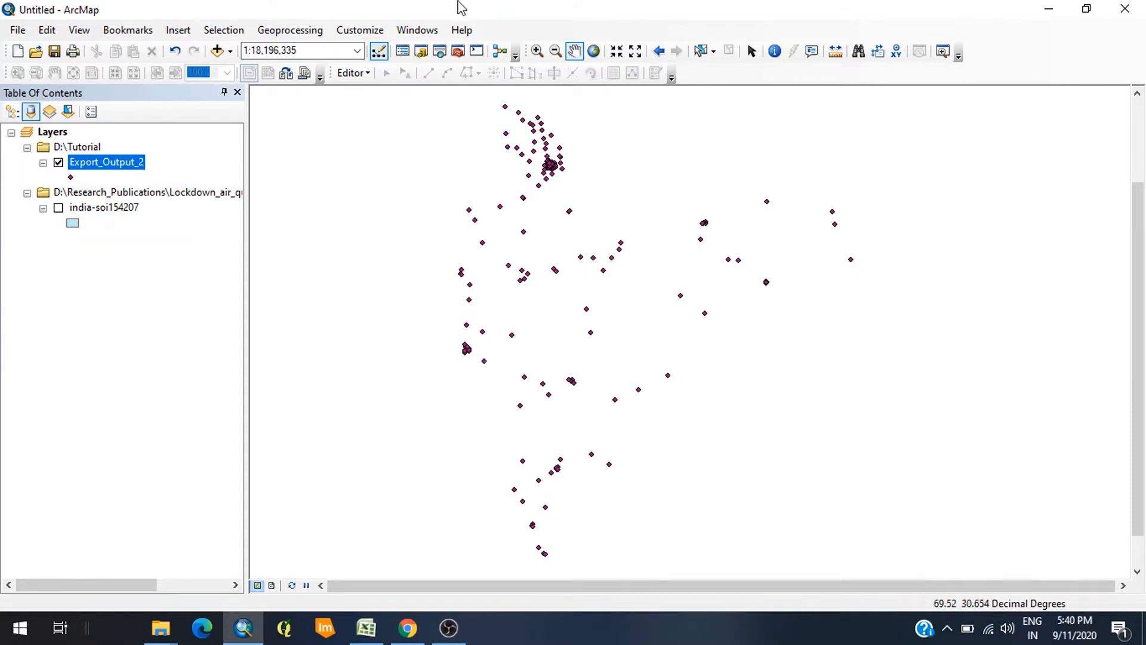
Open the IDW interpolation tool of the Spatial Analyst toolset.
click(458, 52)
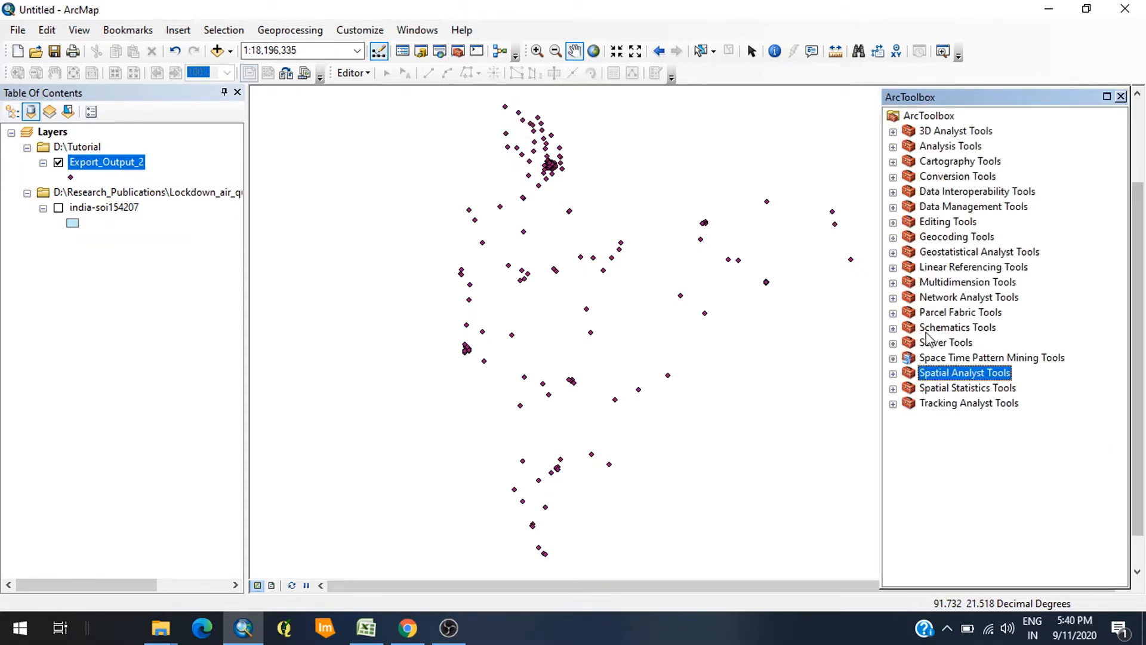
click(893, 373)
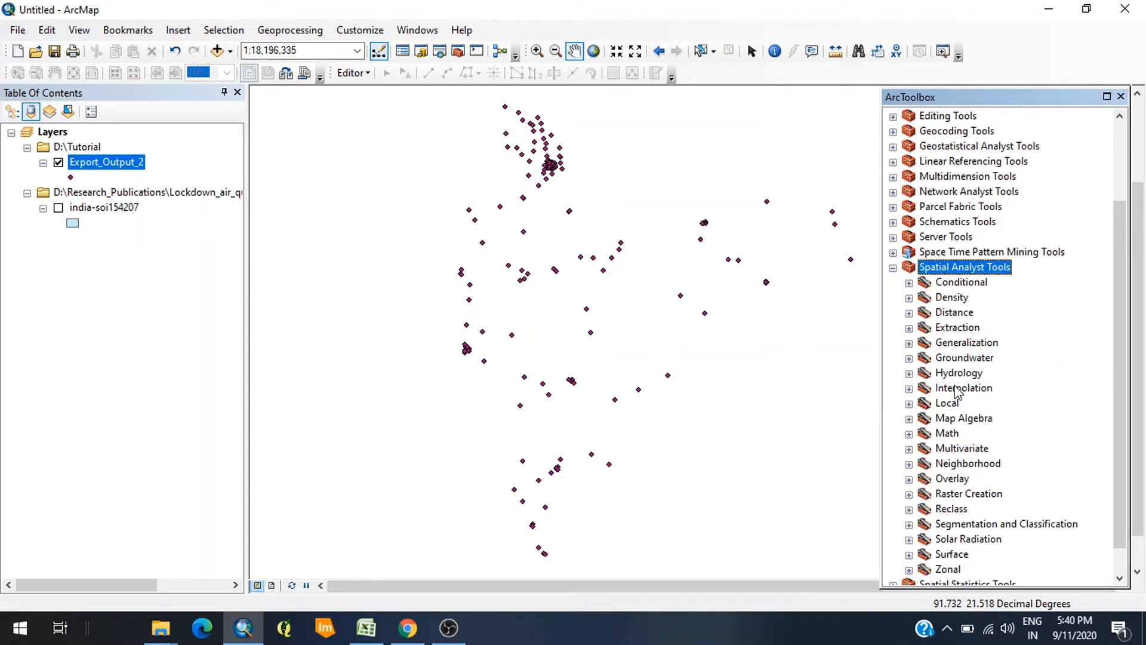
click(908, 389)
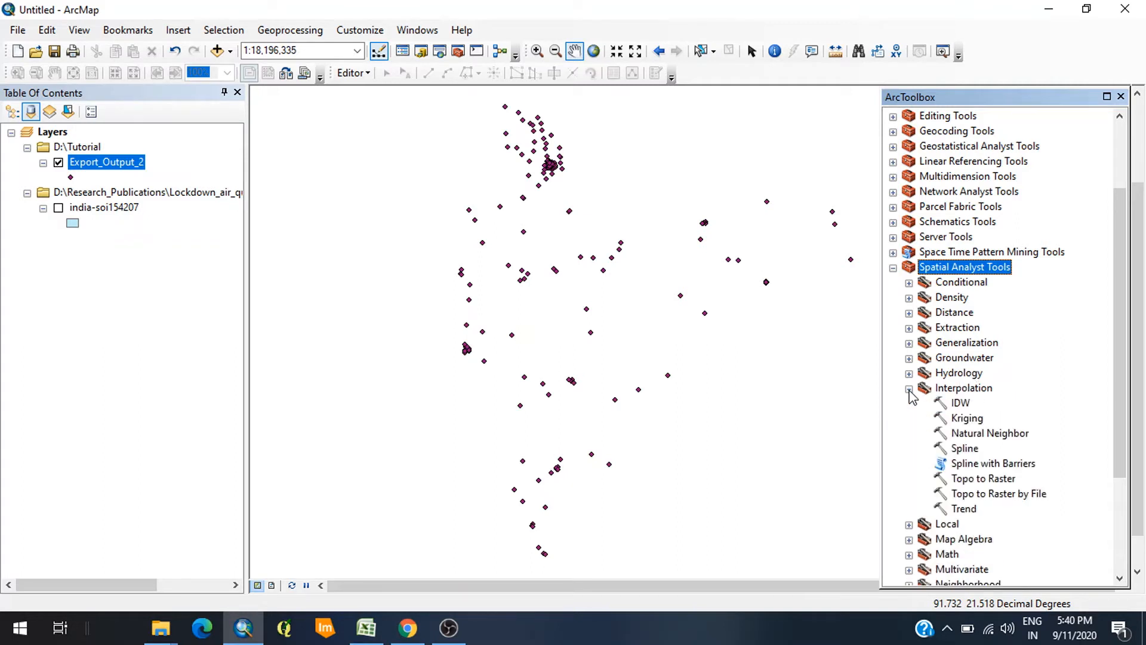
click(961, 403)
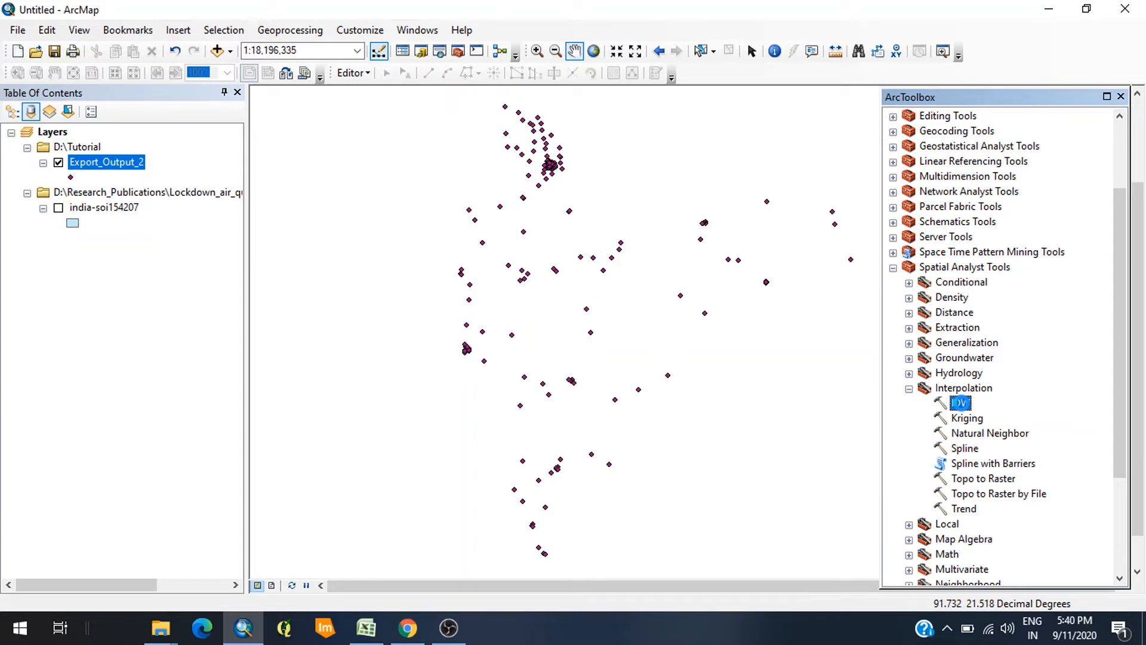
double_click(961, 404)
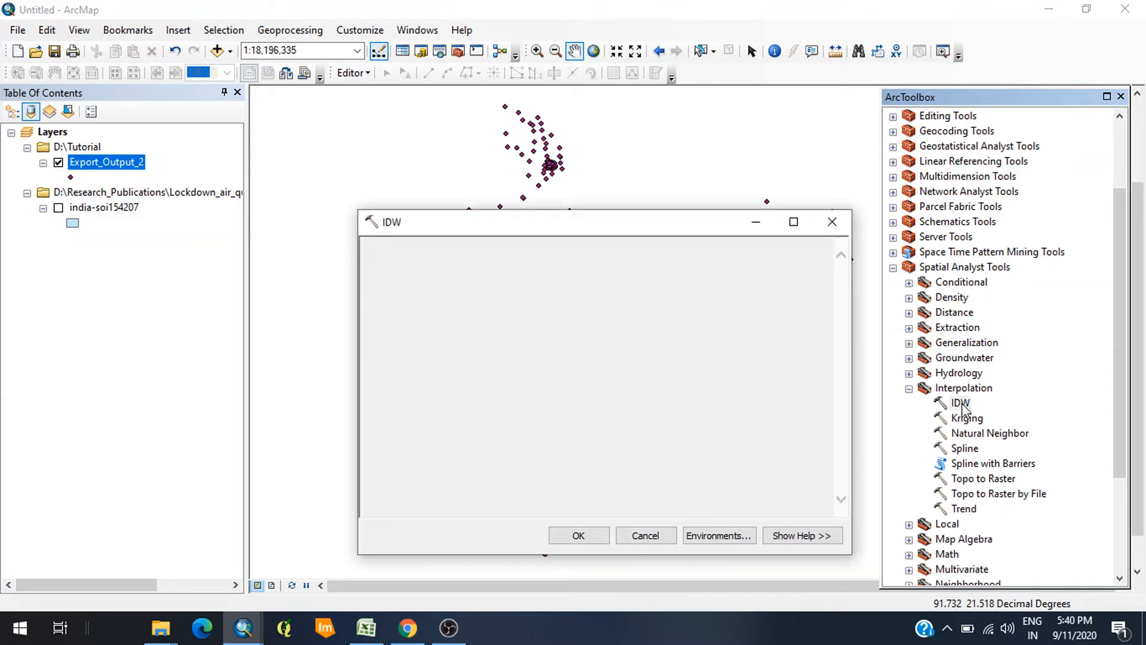
Make the india-soi154207 boundary layer visible on the map beneath the station points.
click(58, 207)
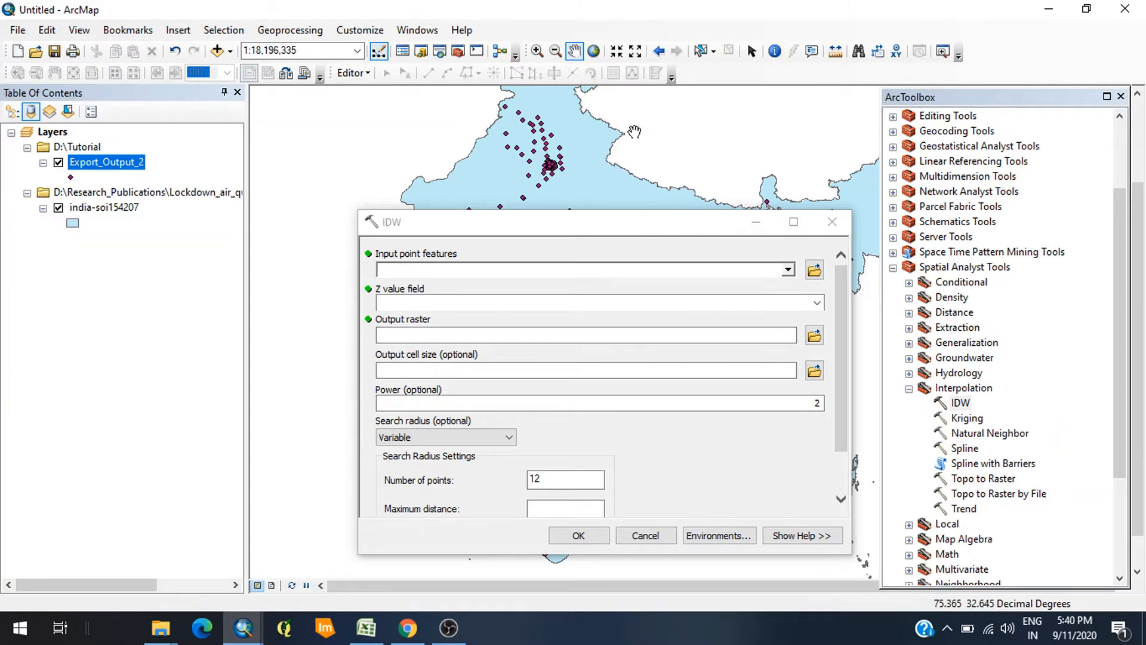
click(58, 208)
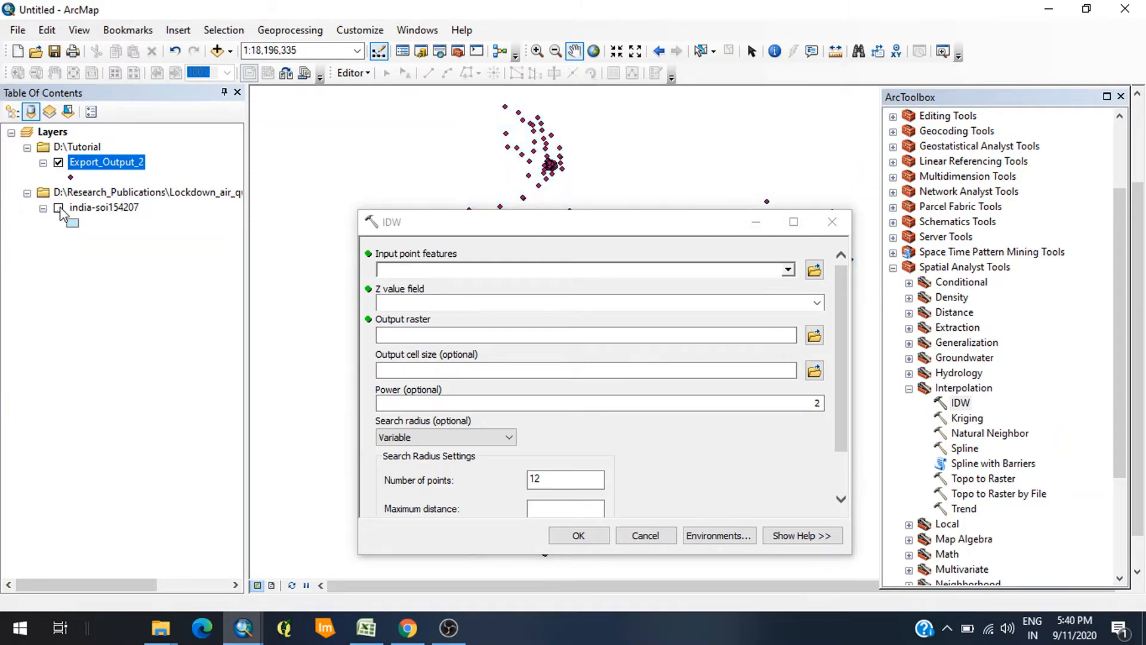
click(58, 208)
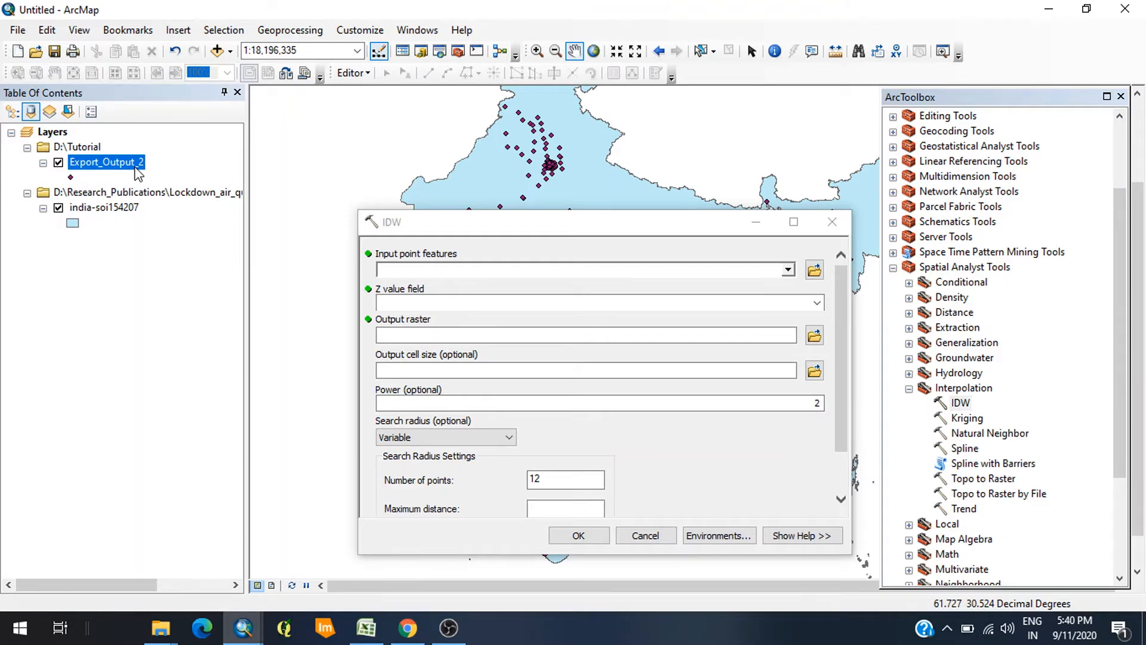
Set the IDW input point features to Export_Output_2 and the Z value field to PM10.
click(788, 270)
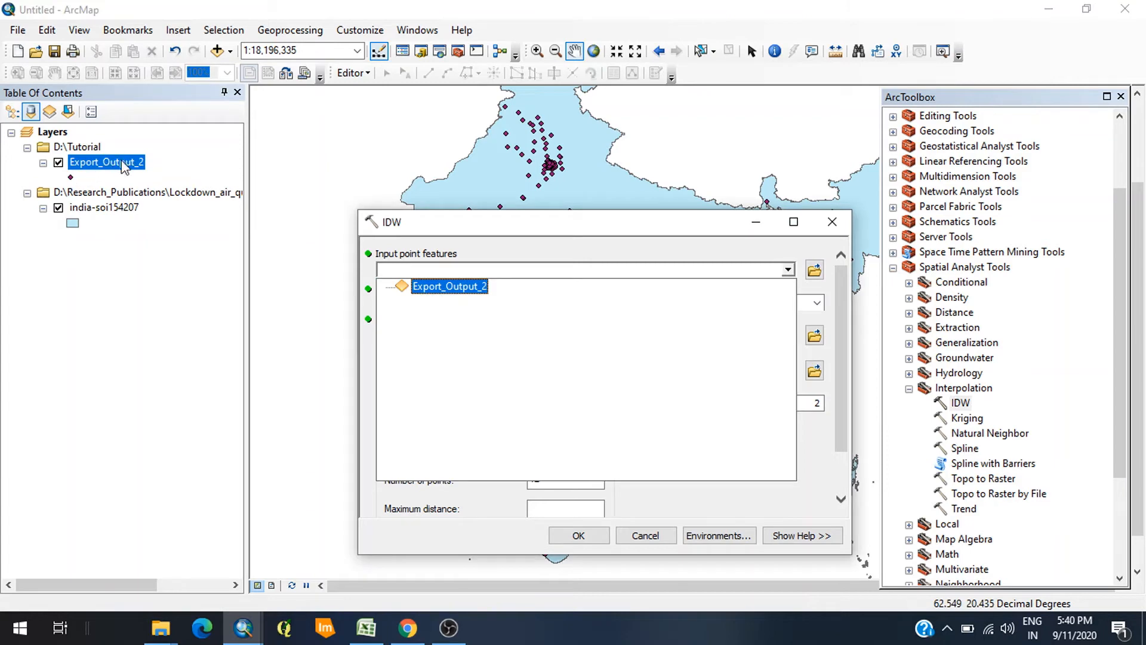
click(454, 291)
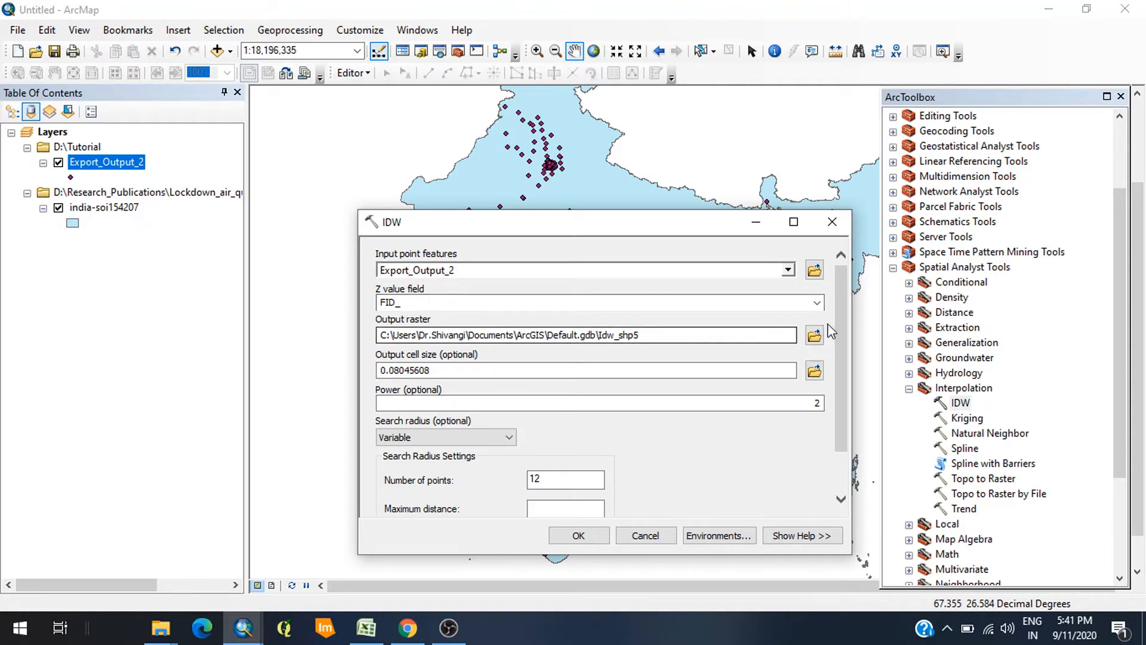
click(817, 302)
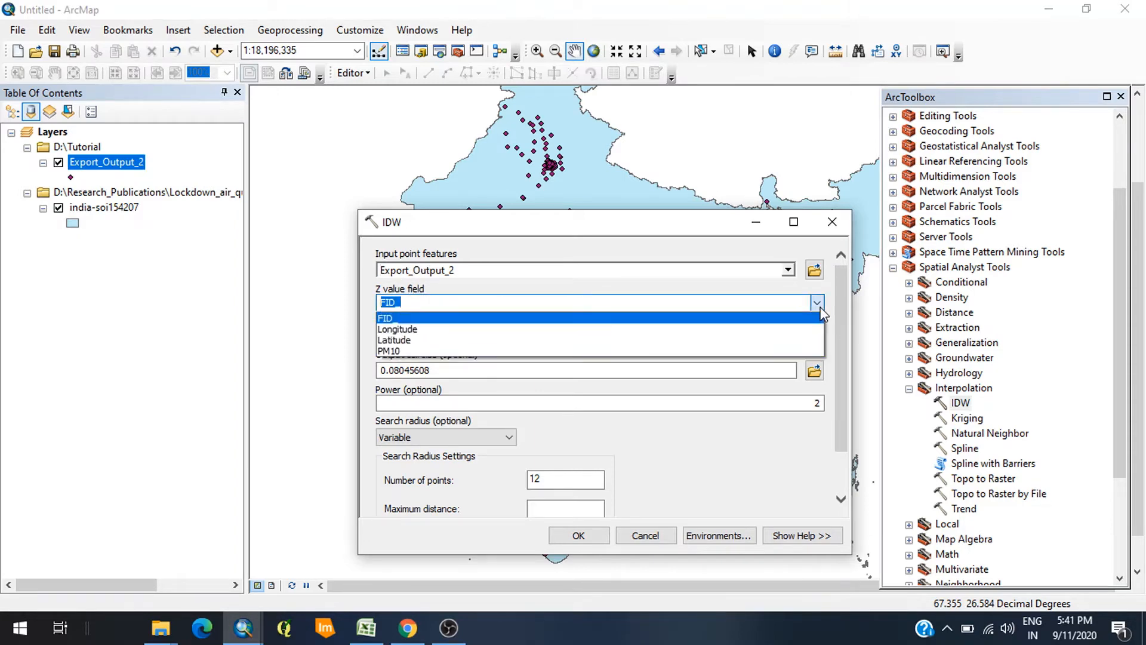
click(385, 351)
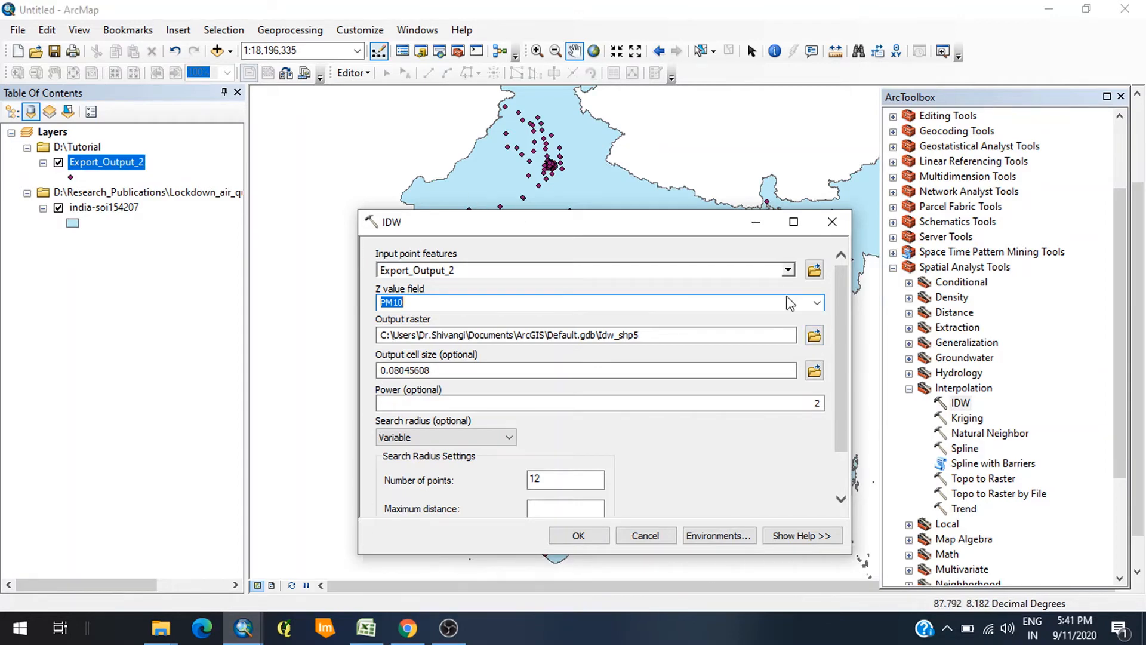
Set the IDW processing extent to Same as layer india-soi154207 and run the interpolation.
click(729, 539)
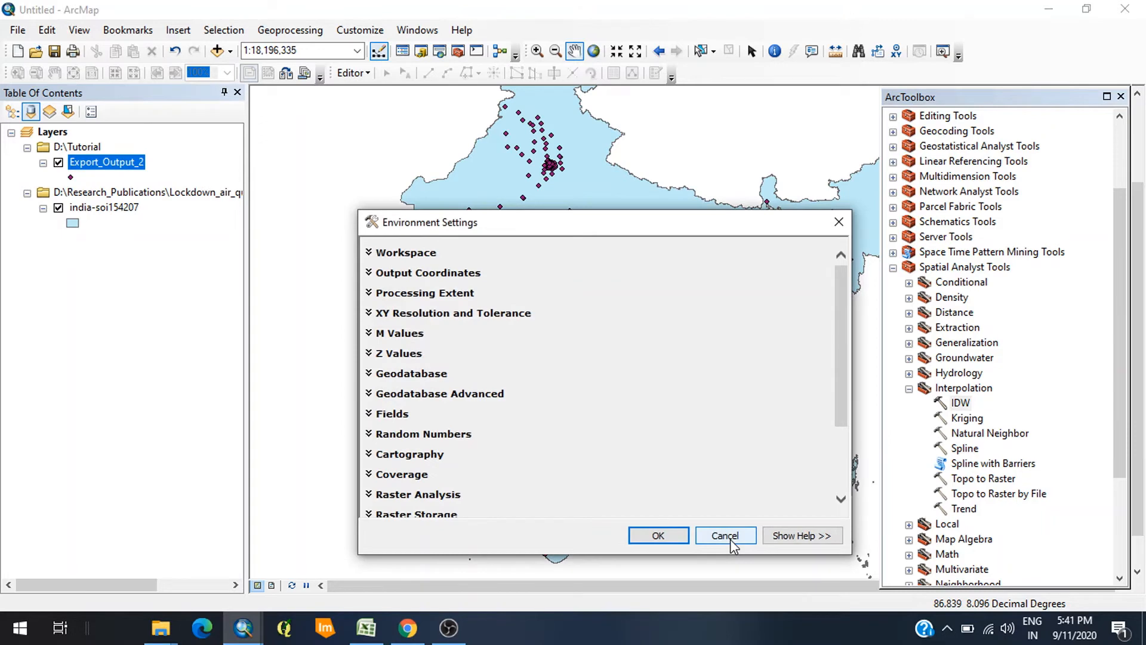
click(370, 296)
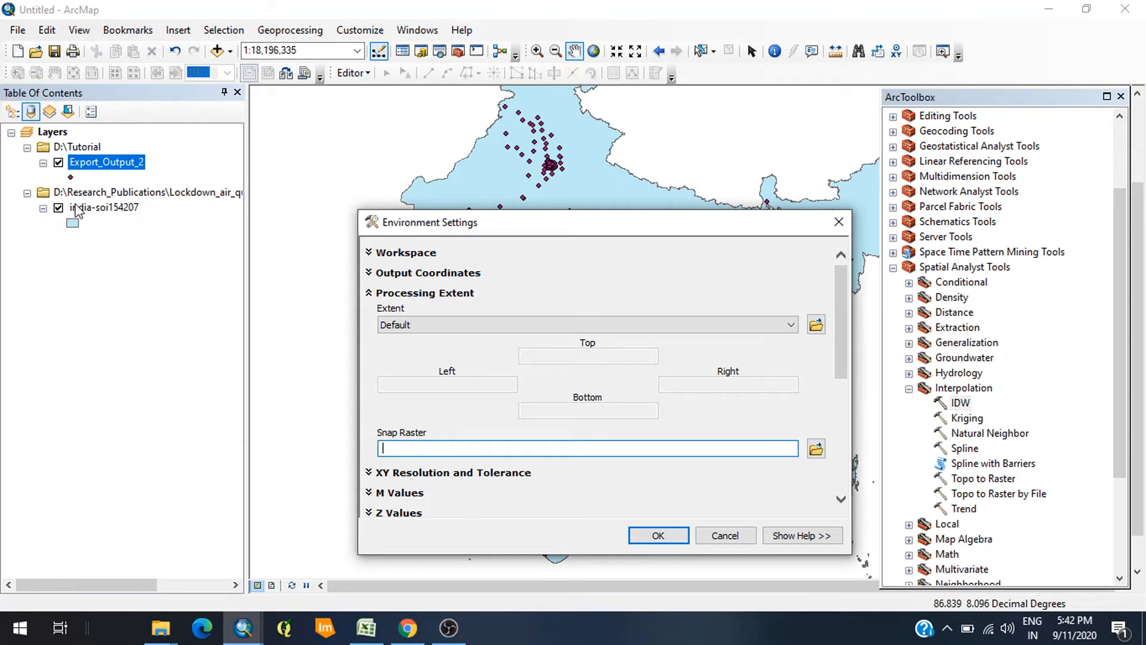
click(792, 326)
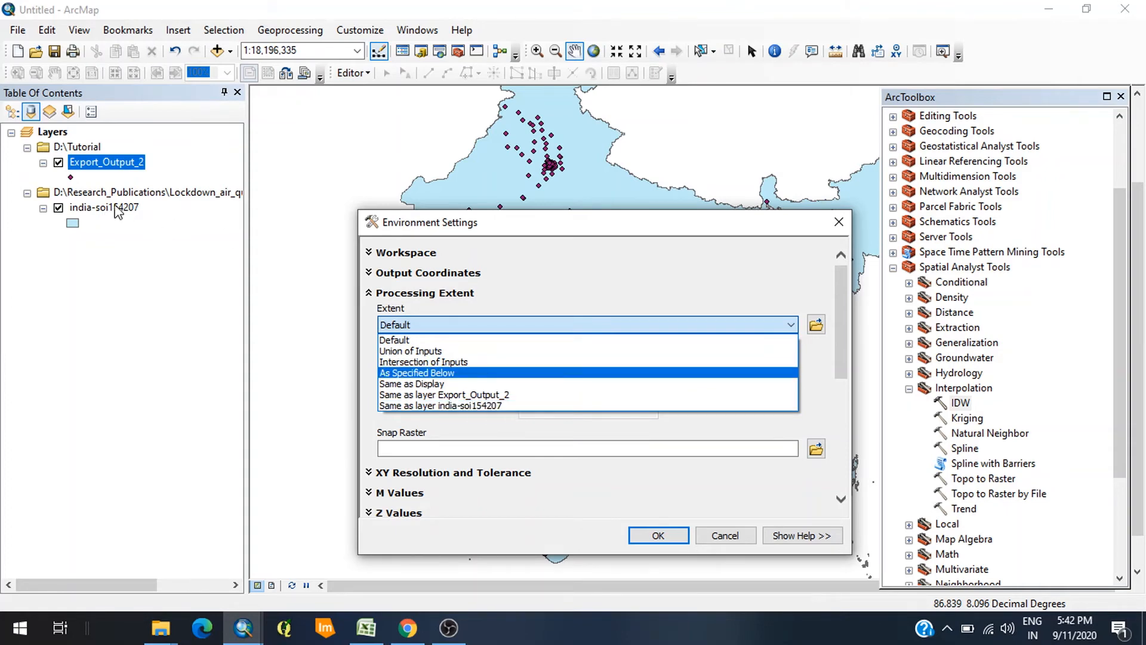
click(480, 407)
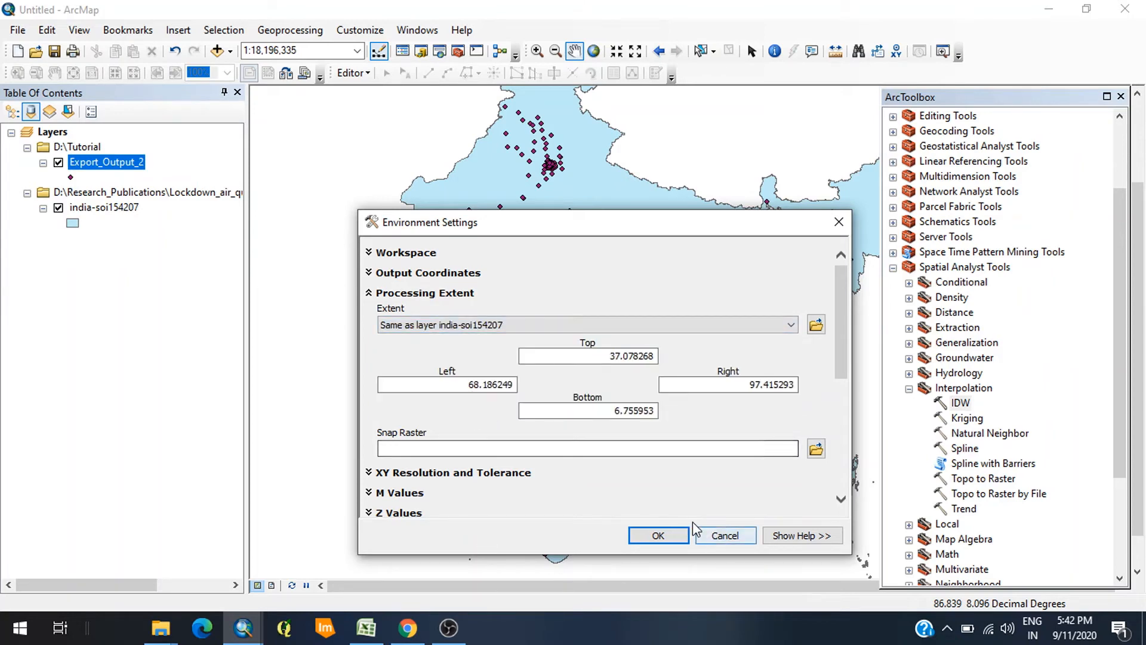
click(659, 536)
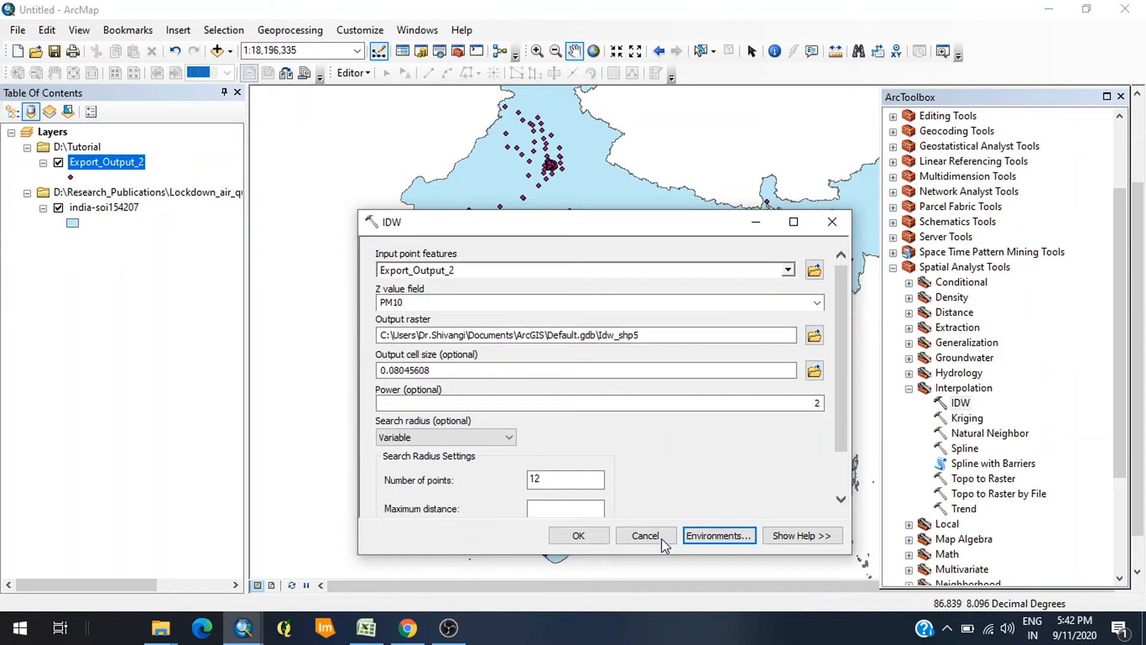
click(580, 536)
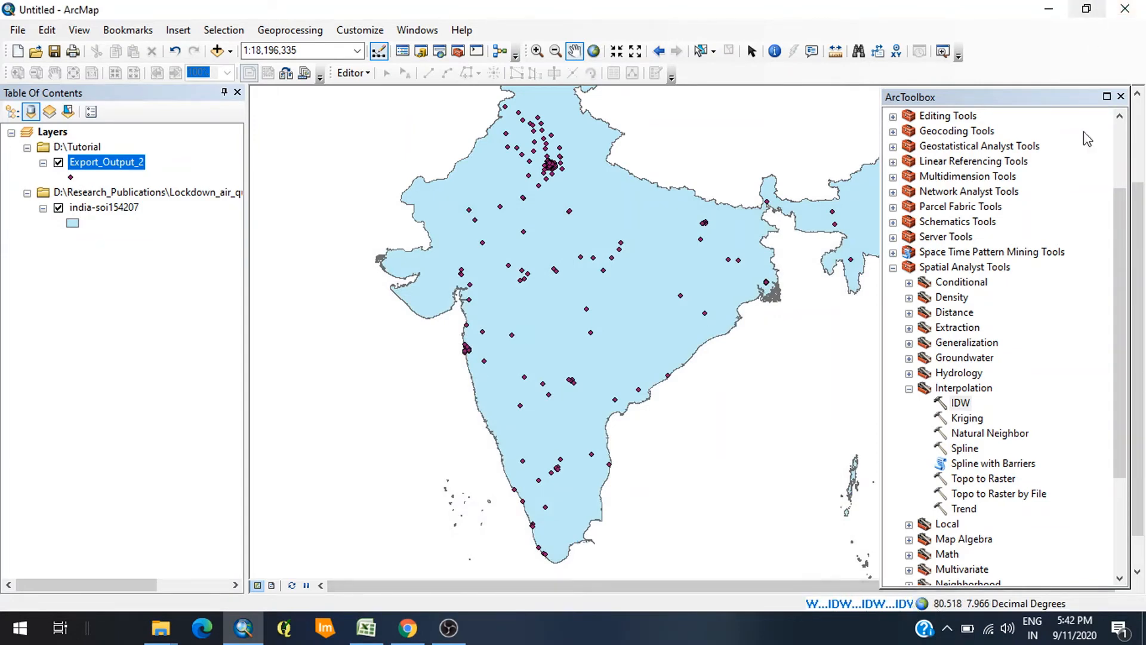
click(1121, 96)
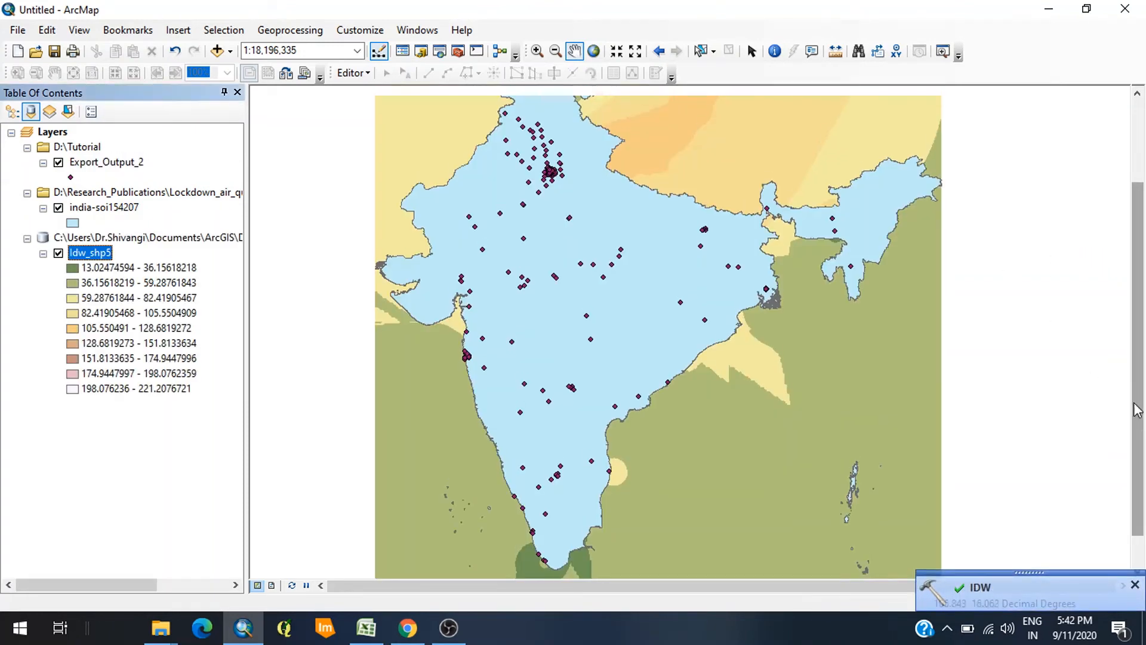
Hide the india-soi154207 and Export_Output_2 layers so that only the interpolated raster is displayed.
drag(514, 263, 515, 355)
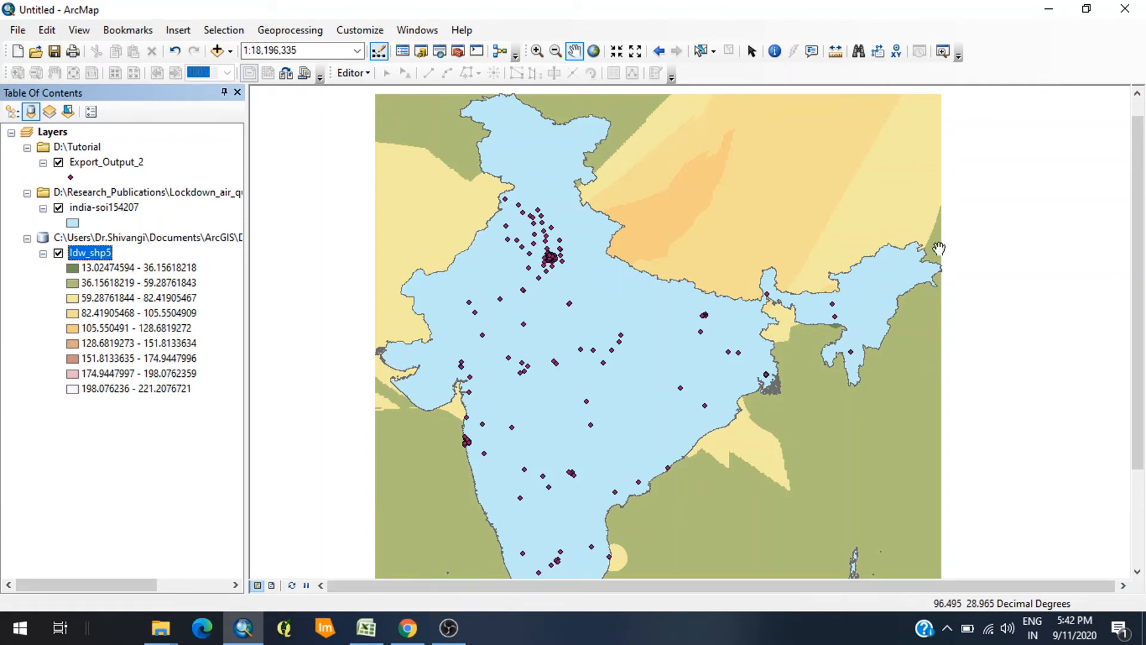
click(58, 208)
click(58, 162)
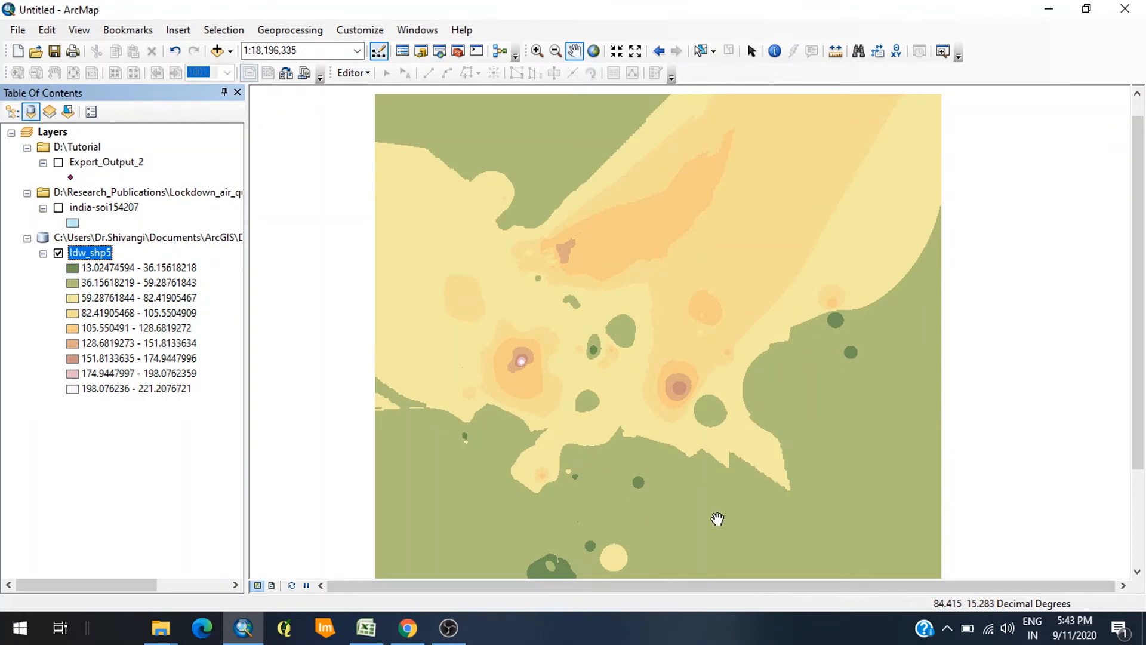
Open the Spatial Analyst Extract by Mask tool and set its input raster to Idw_shp5.
click(439, 50)
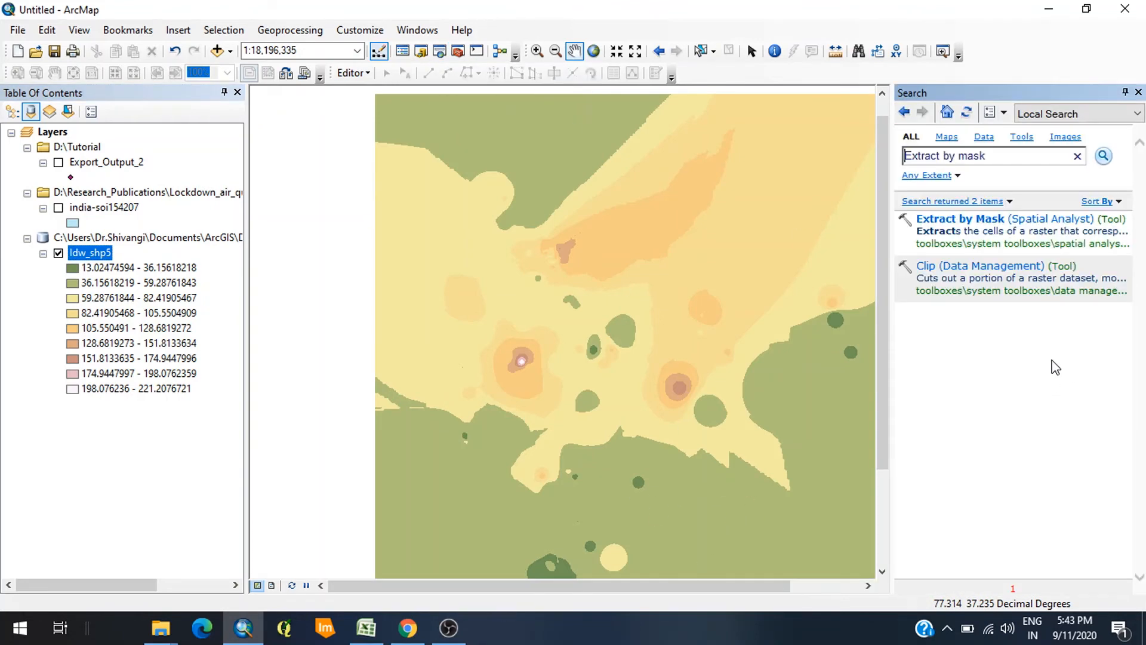
click(967, 225)
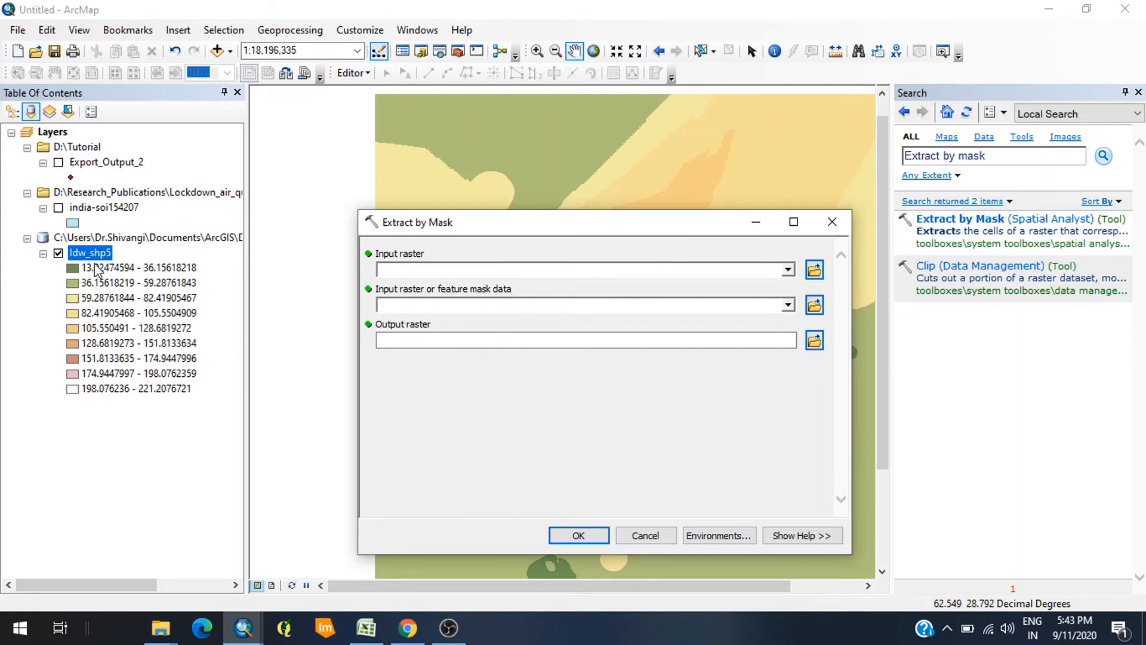
click(788, 271)
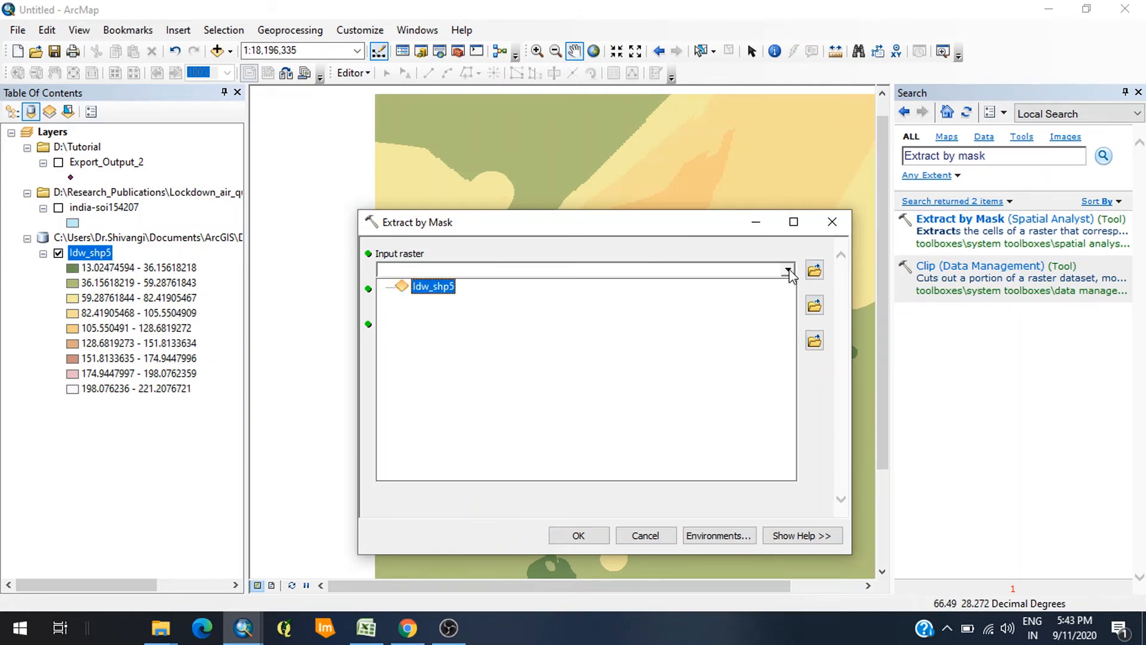
click(433, 287)
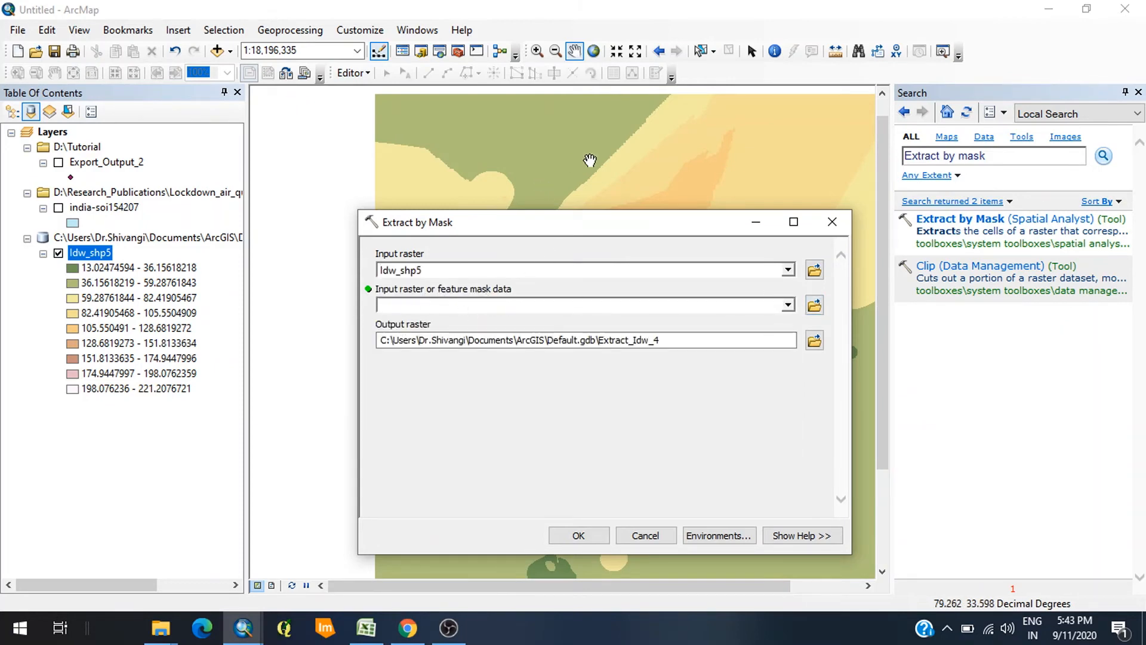
Set the feature mask data to india-soi154207 and run the mask extraction.
click(58, 207)
click(58, 207)
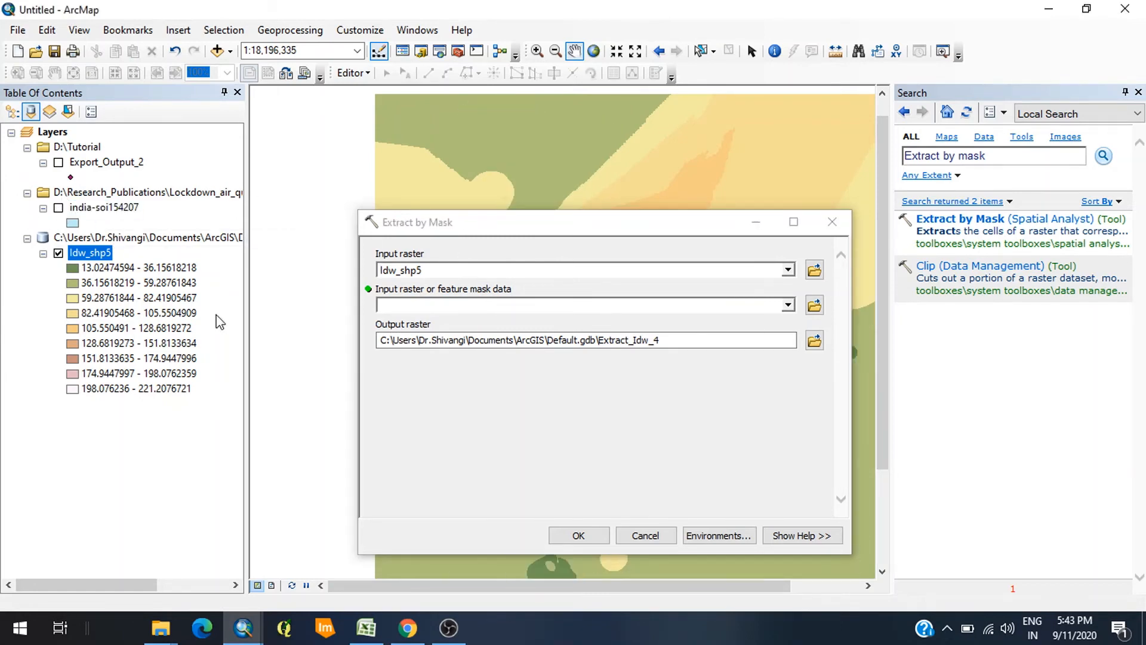
click(788, 305)
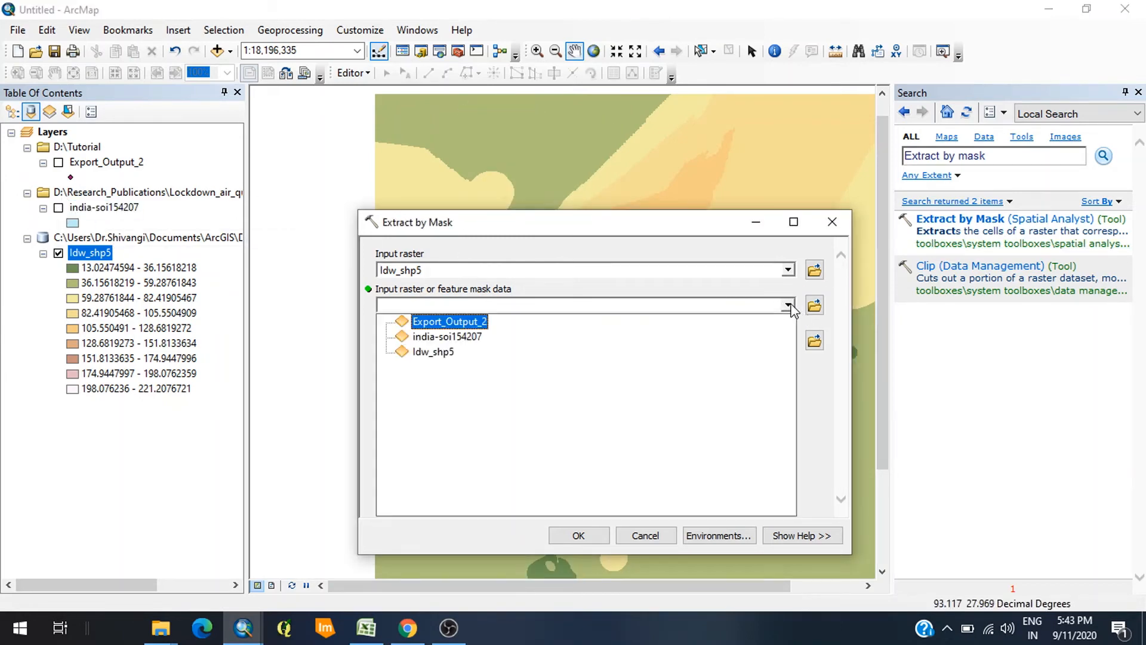
click(442, 336)
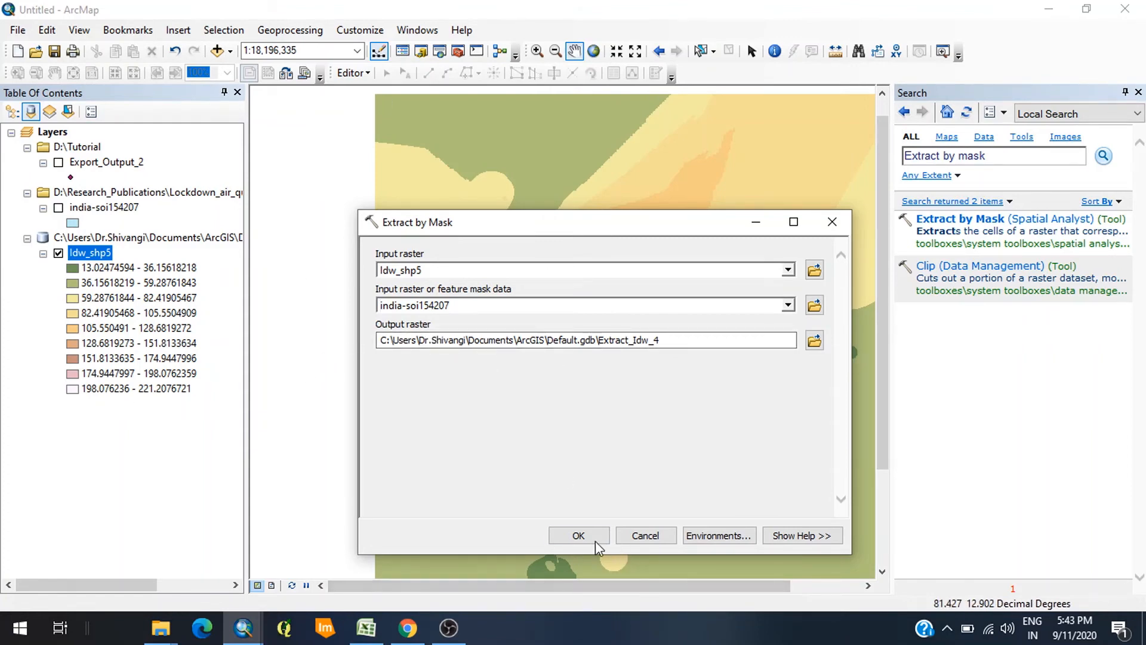
click(577, 536)
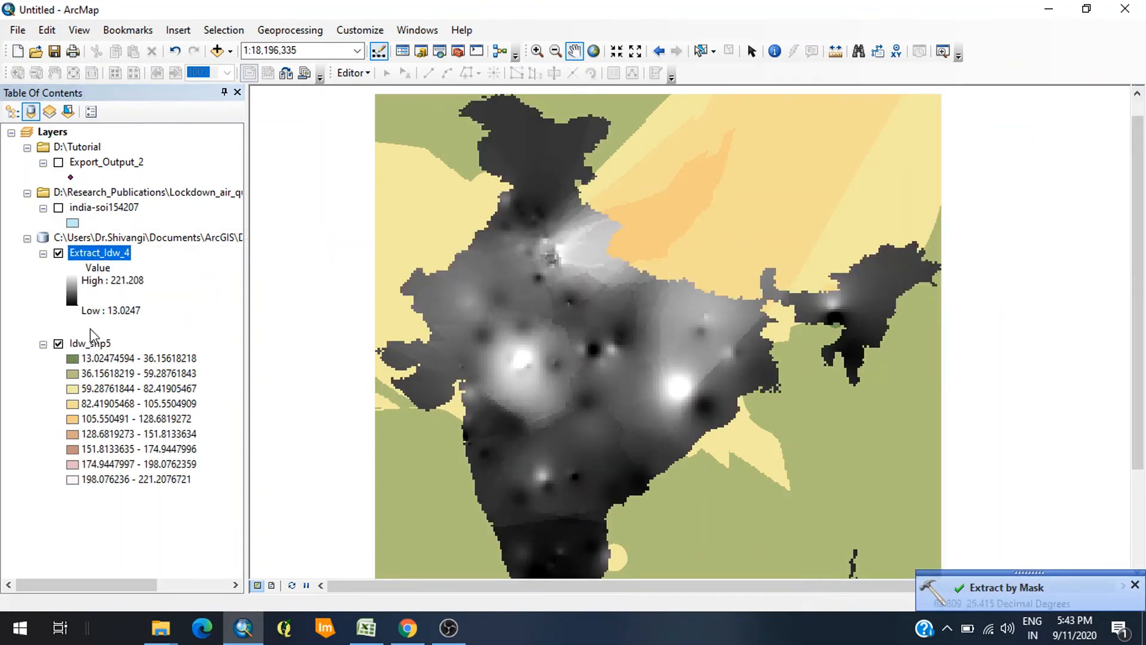
Hide Idw_shp5 and apply a stretched blue-yellow-red color ramp to the Extract_Idw_4 raster.
click(58, 343)
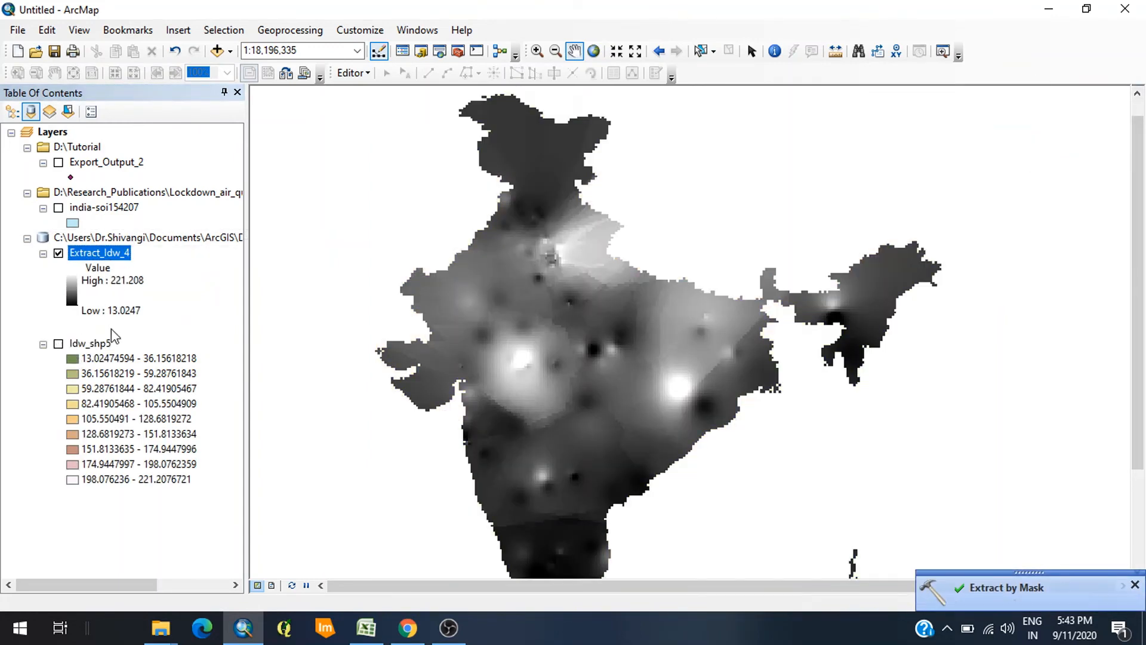
right_click(91, 253)
click(146, 499)
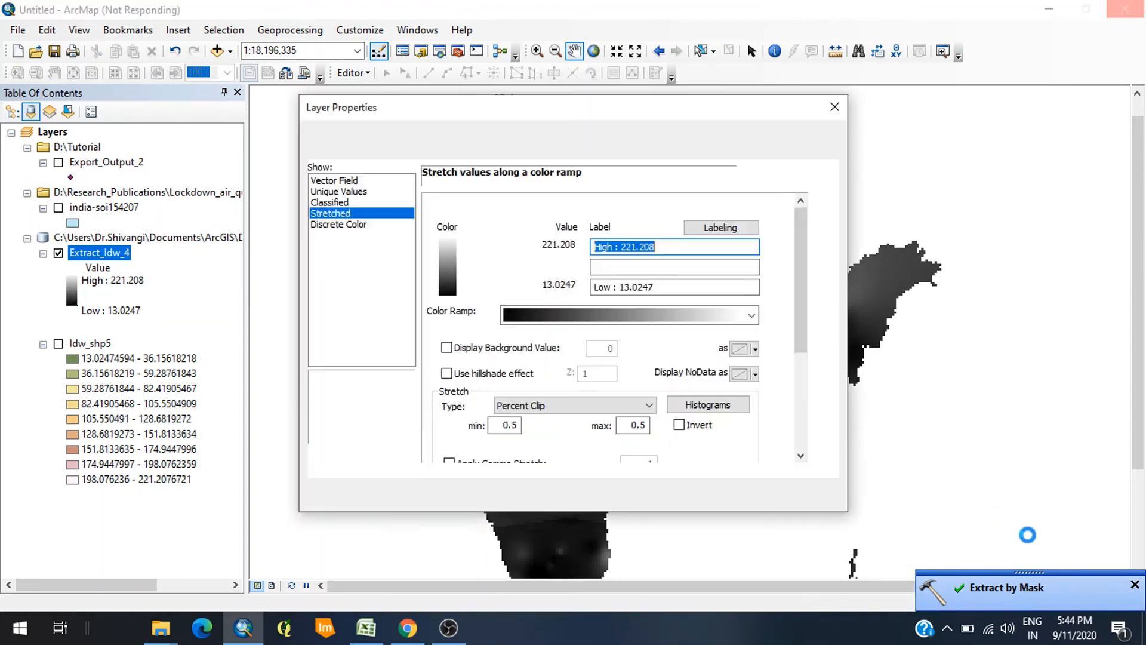
click(727, 320)
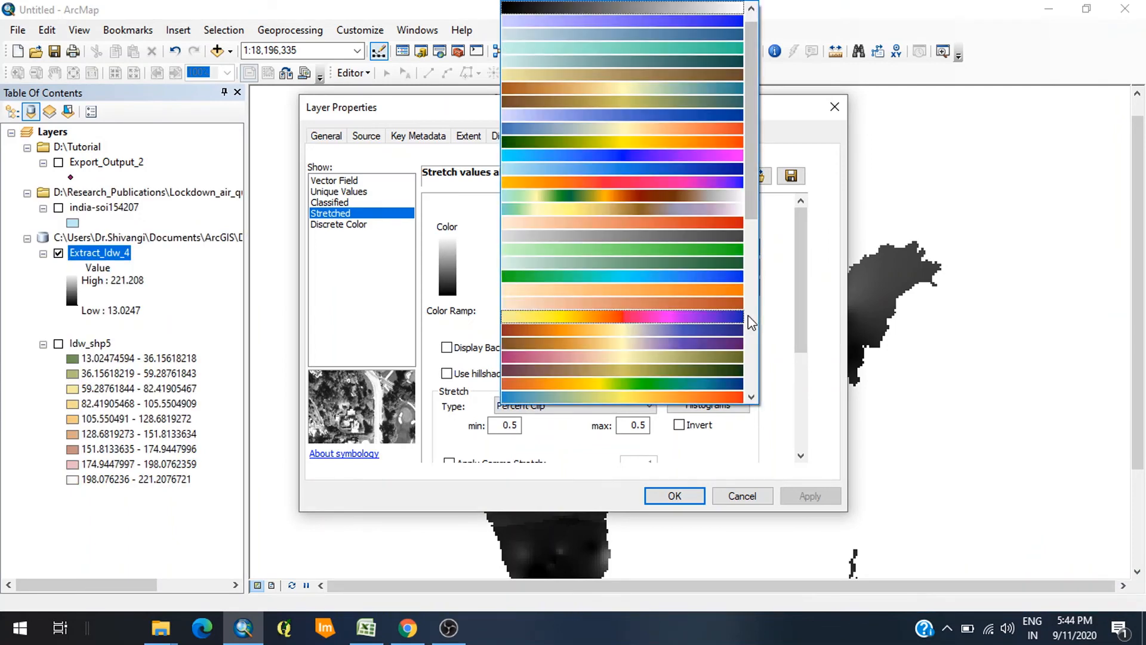
click(708, 395)
click(809, 496)
click(674, 494)
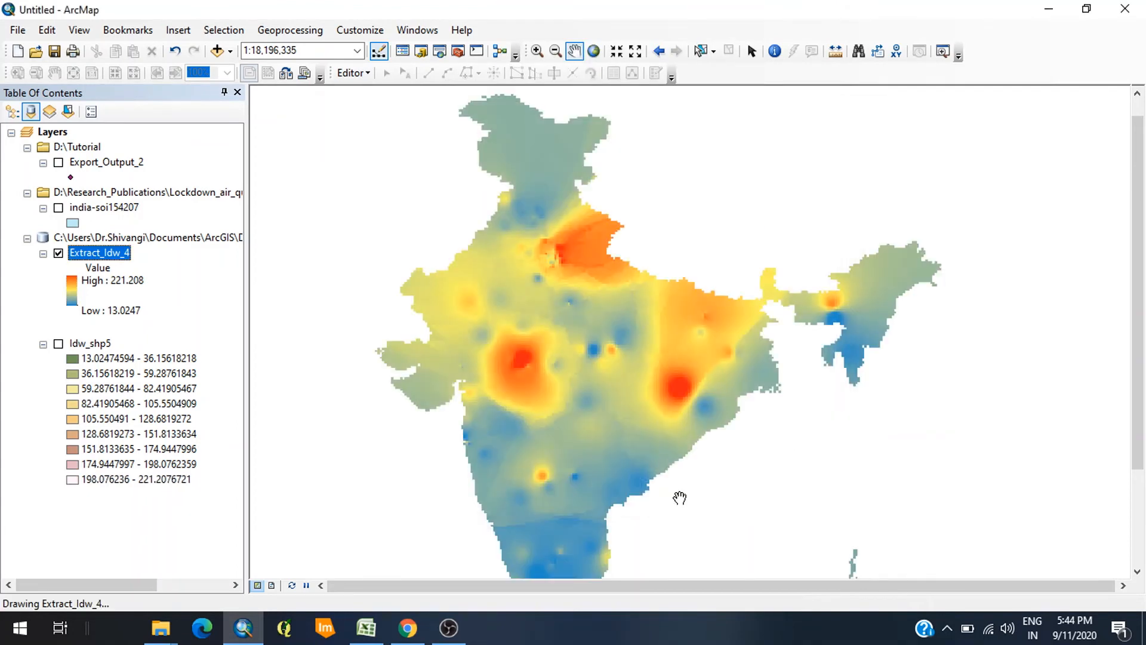
Remove the Idw_shp5 layer from the map.
scroll(595, 403, up, 1)
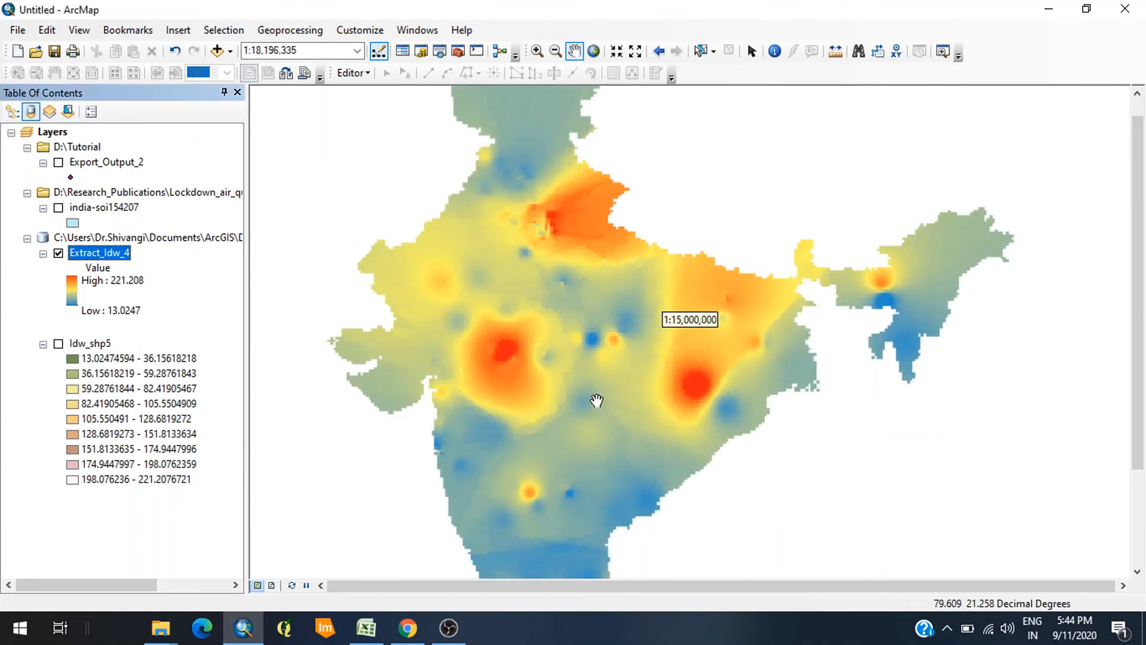
scroll(596, 400, down, 1)
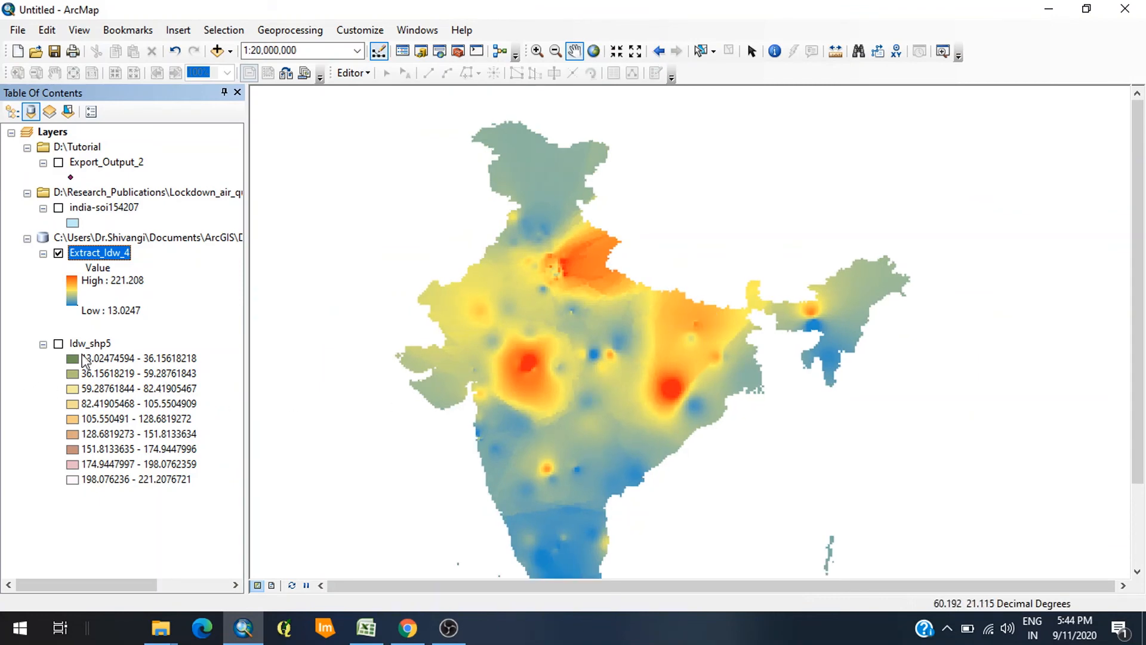
right_click(88, 349)
click(146, 372)
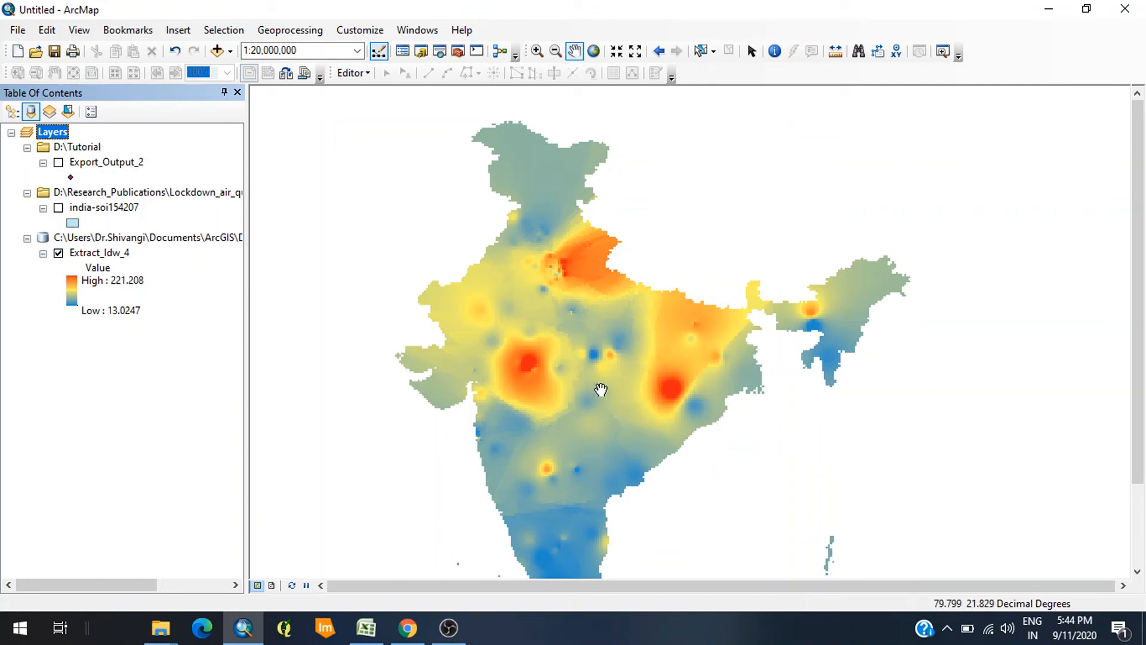
Identify the pixel values of several differently colored cells of Extract_Idw_4 in northern India.
drag(600, 389, 582, 269)
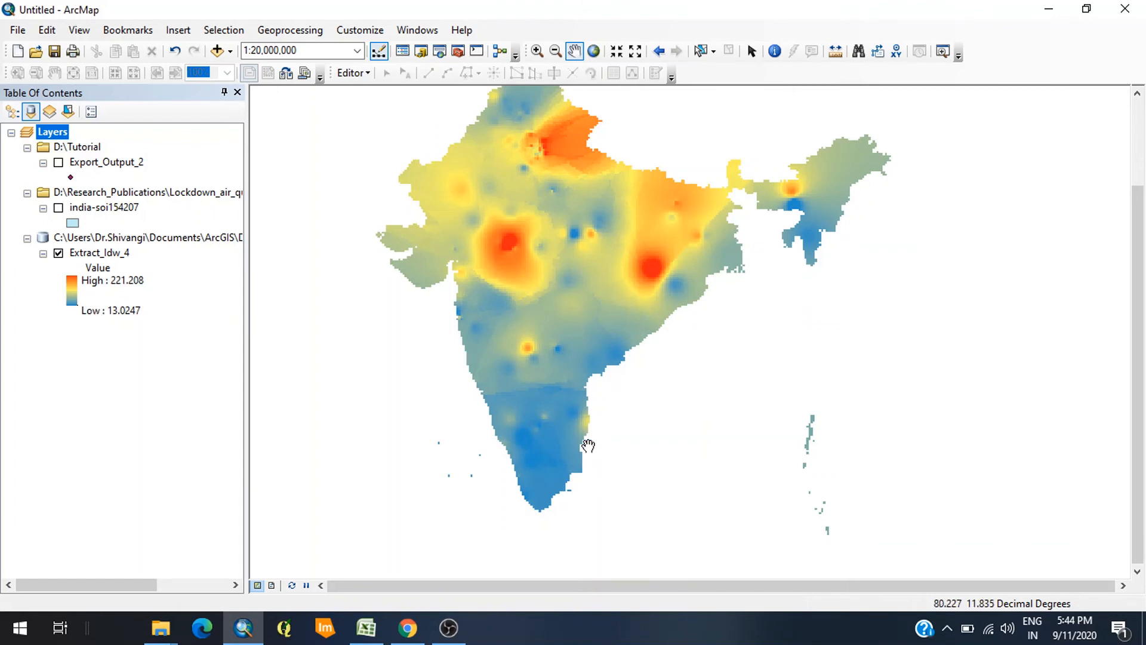
drag(591, 386, 568, 493)
drag(593, 386, 620, 441)
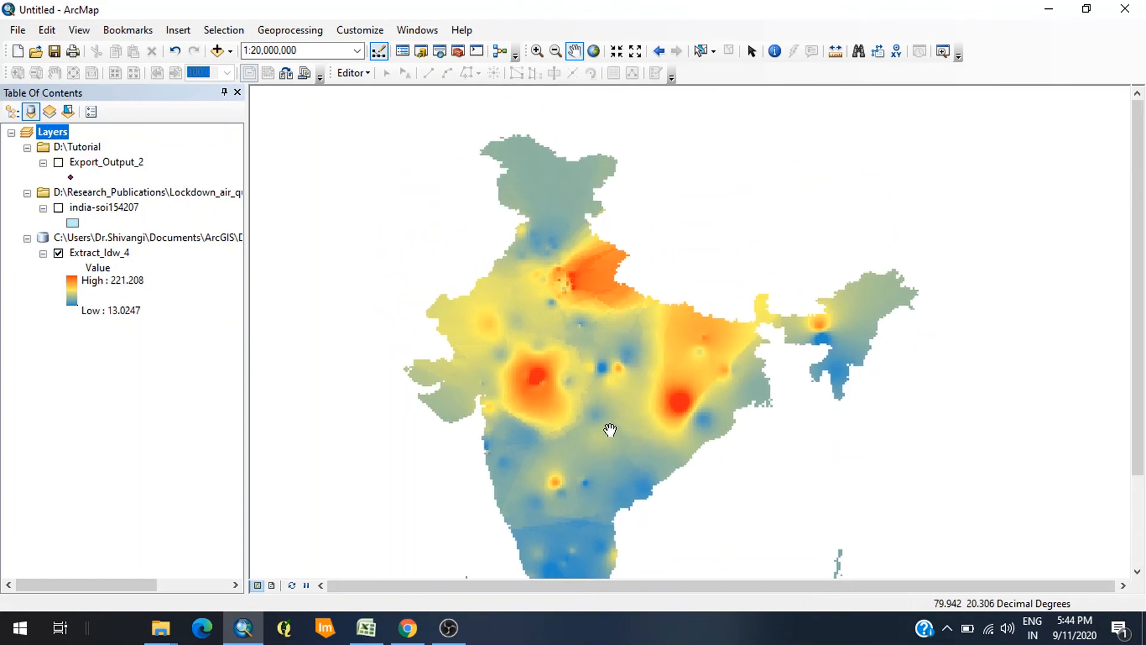
click(537, 51)
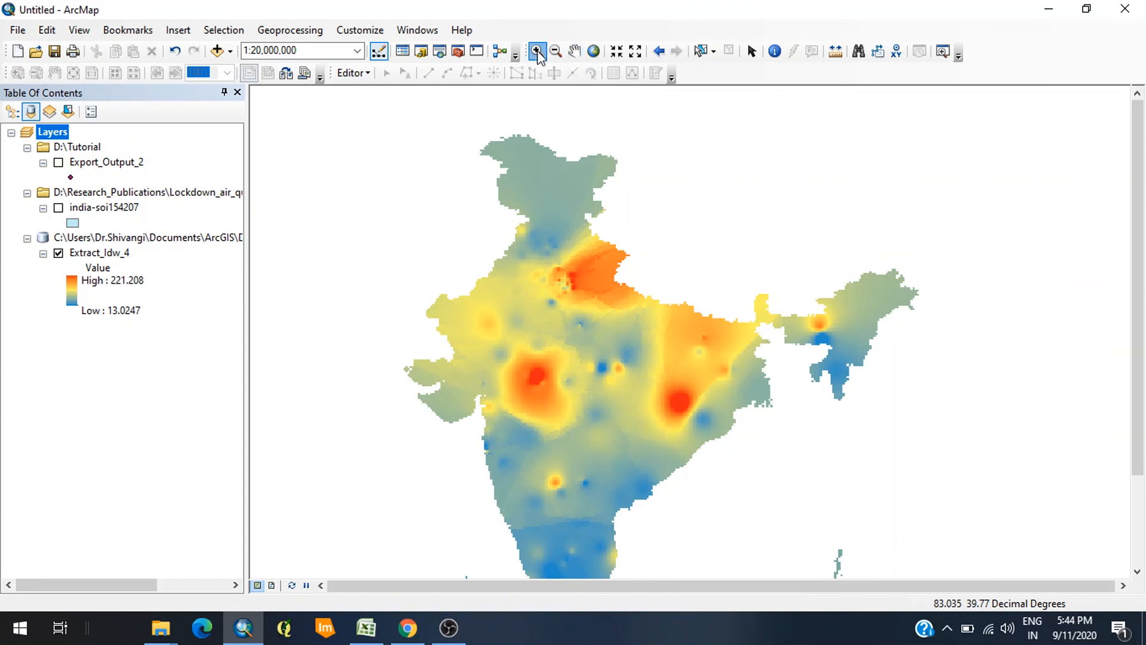
drag(546, 241, 614, 289)
click(651, 268)
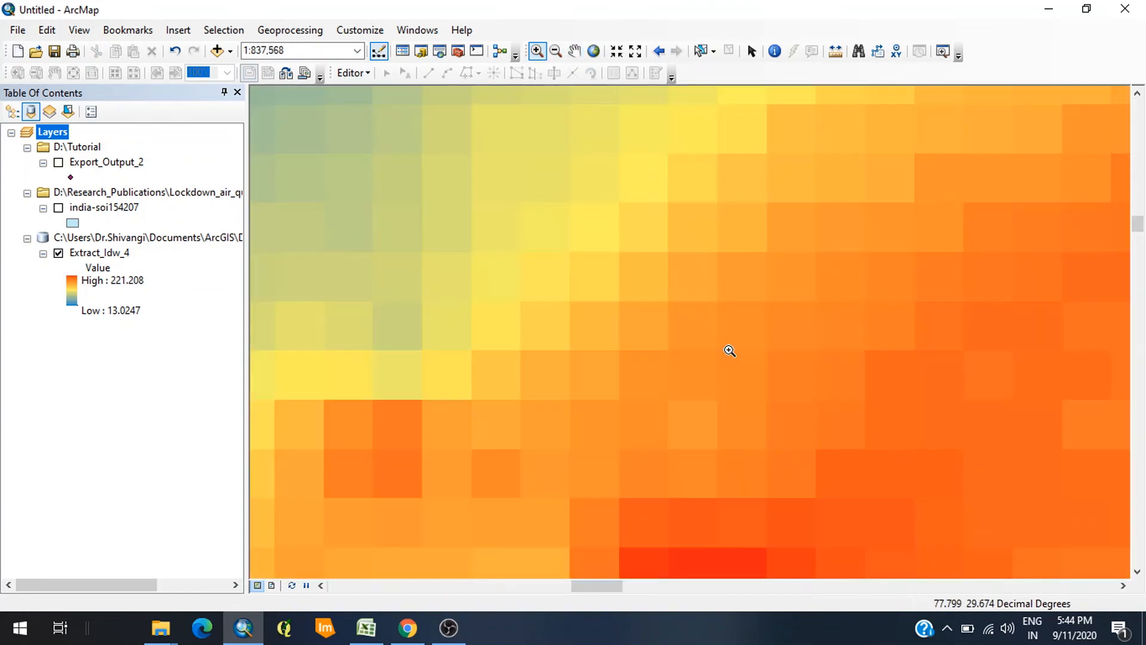
click(774, 51)
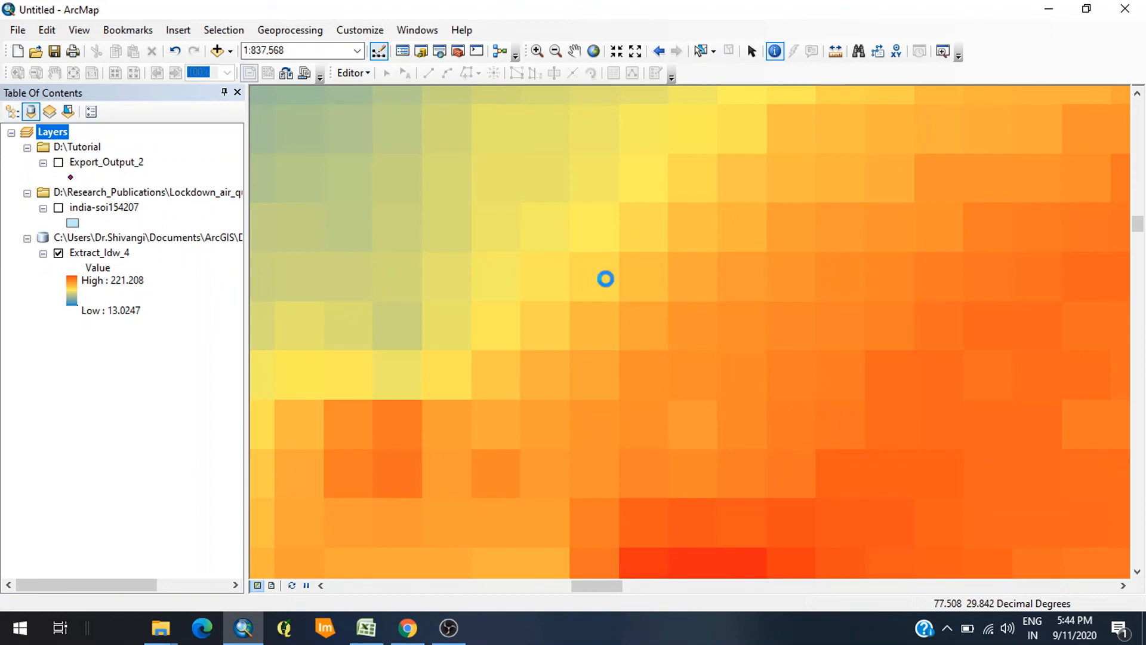
click(605, 279)
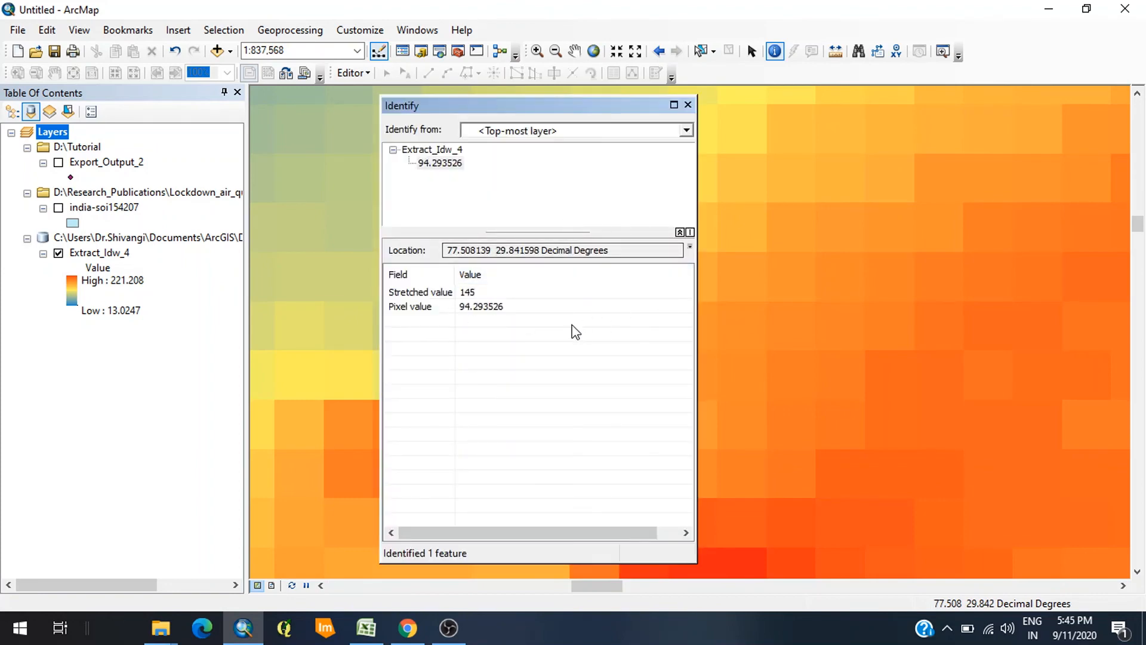
click(688, 104)
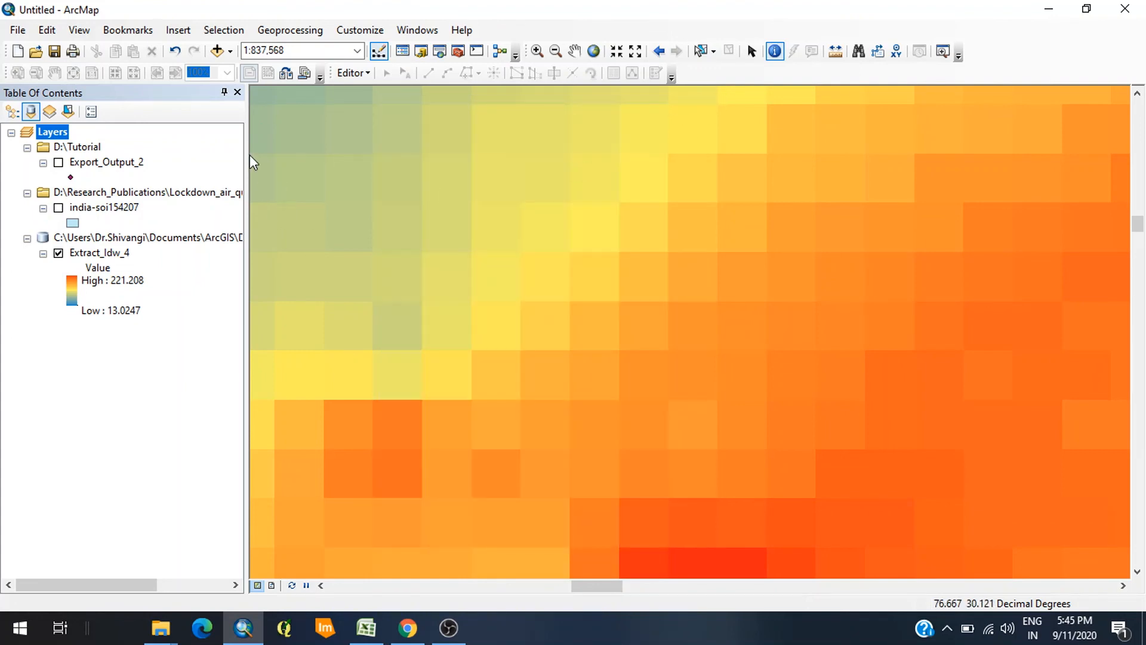
click(571, 325)
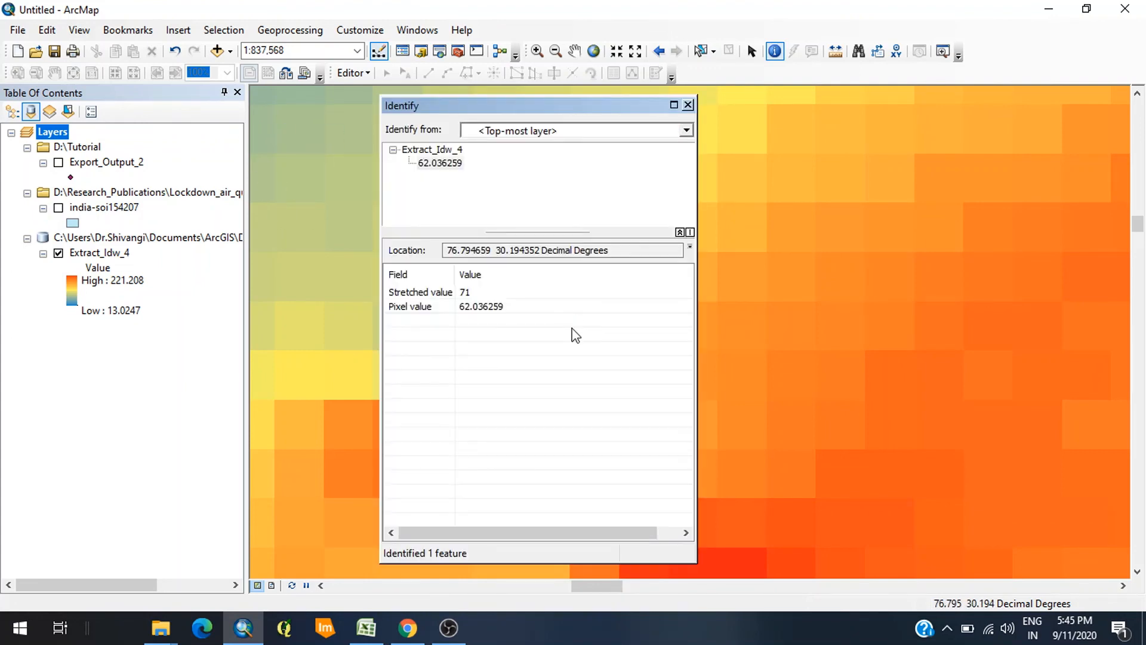
click(688, 104)
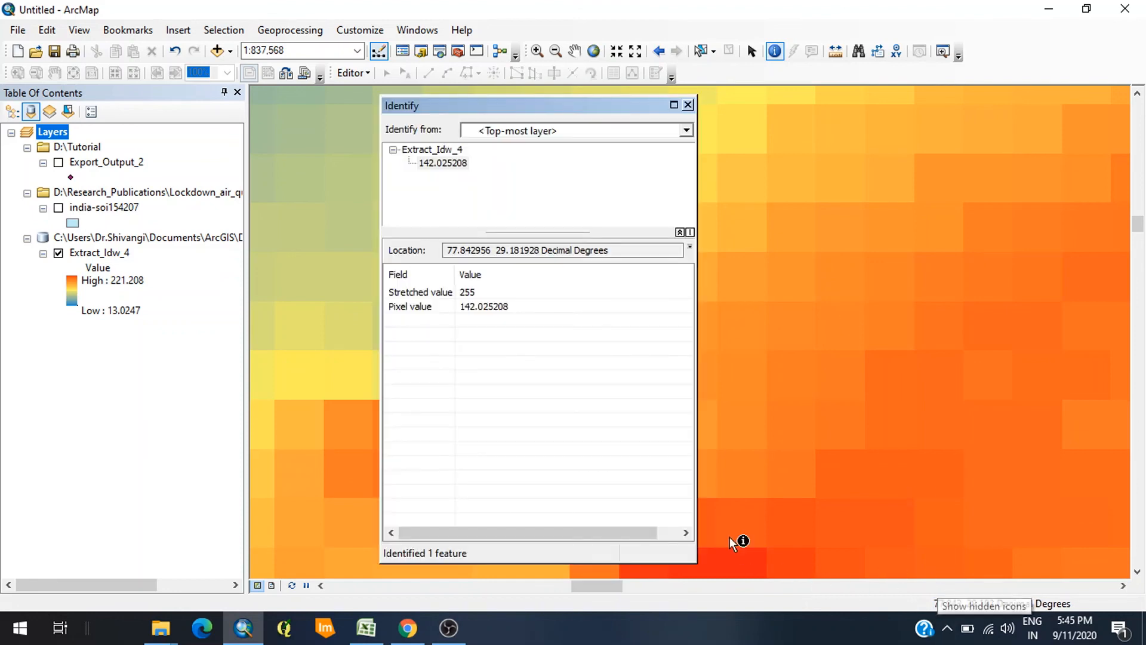
click(688, 104)
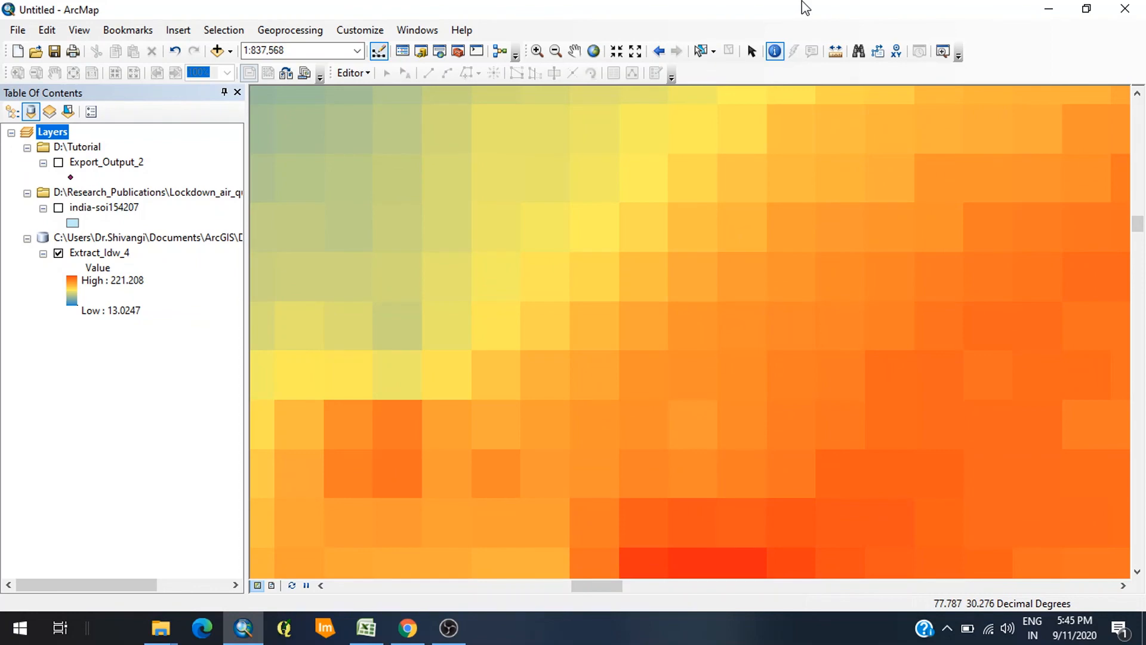
Examine the neighbouring raster cells across northern India and return to the full extent of Extract_Idw_4.
click(574, 51)
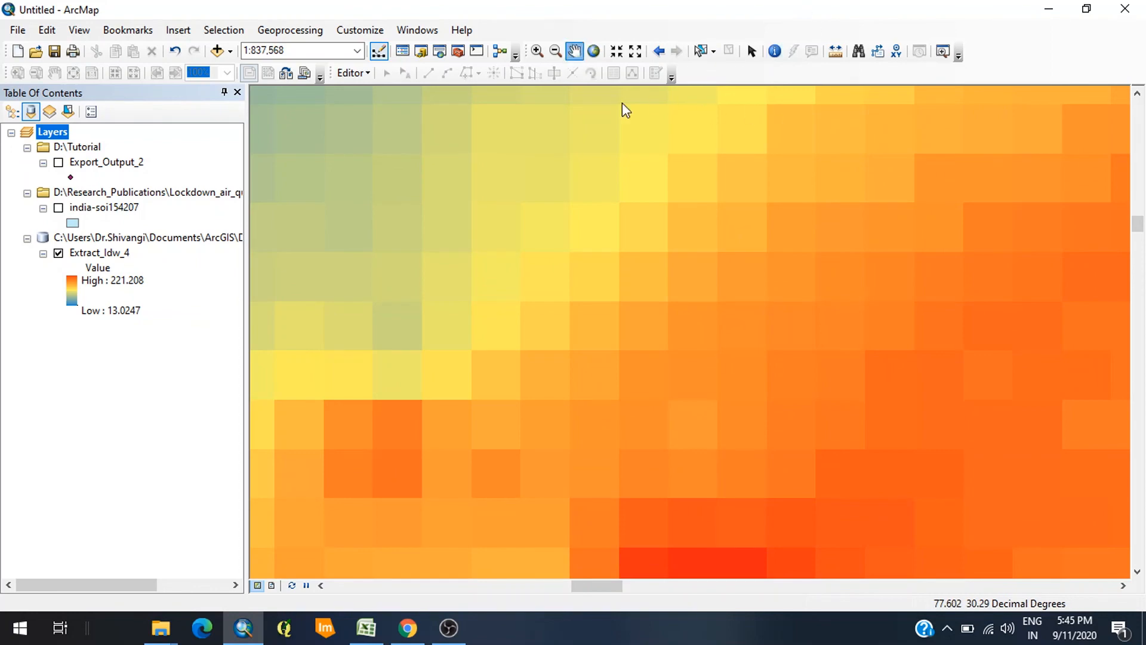
drag(1064, 356, 780, 386)
drag(860, 263, 852, 425)
drag(600, 243, 967, 454)
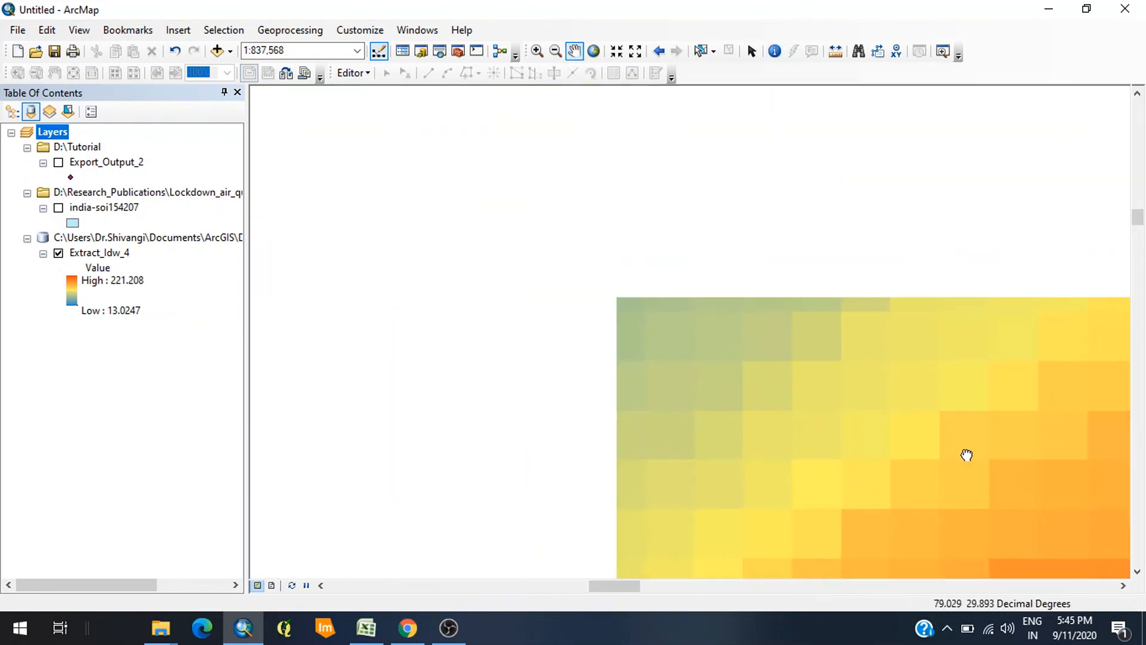
drag(639, 338, 916, 385)
drag(657, 266, 850, 317)
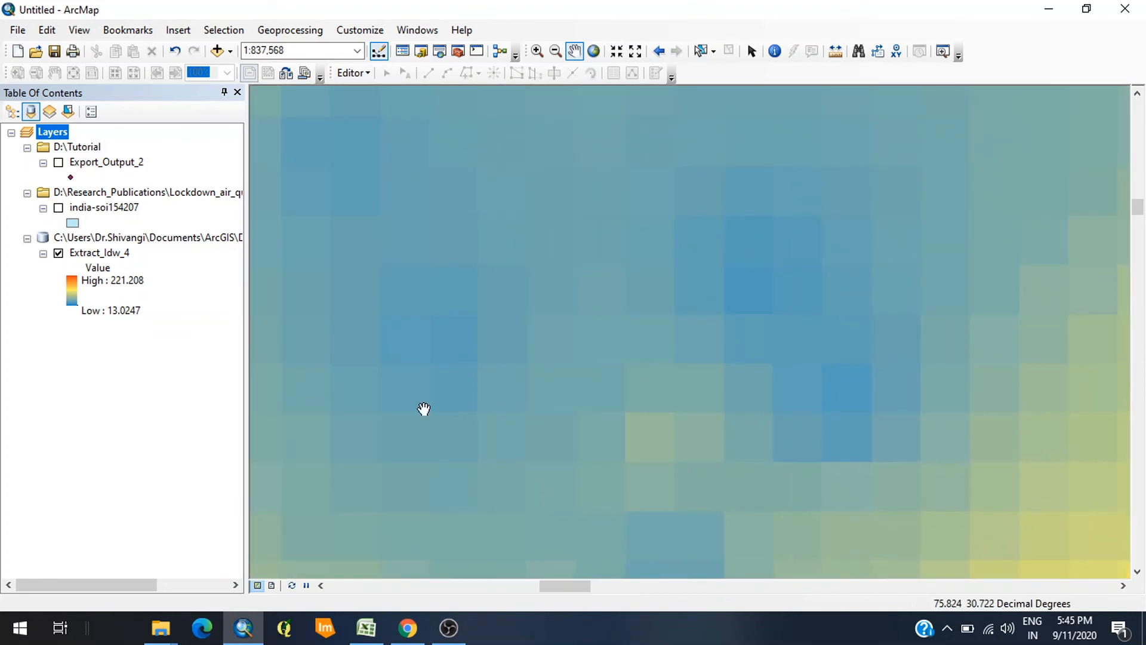
right_click(463, 247)
click(94, 256)
right_click(94, 255)
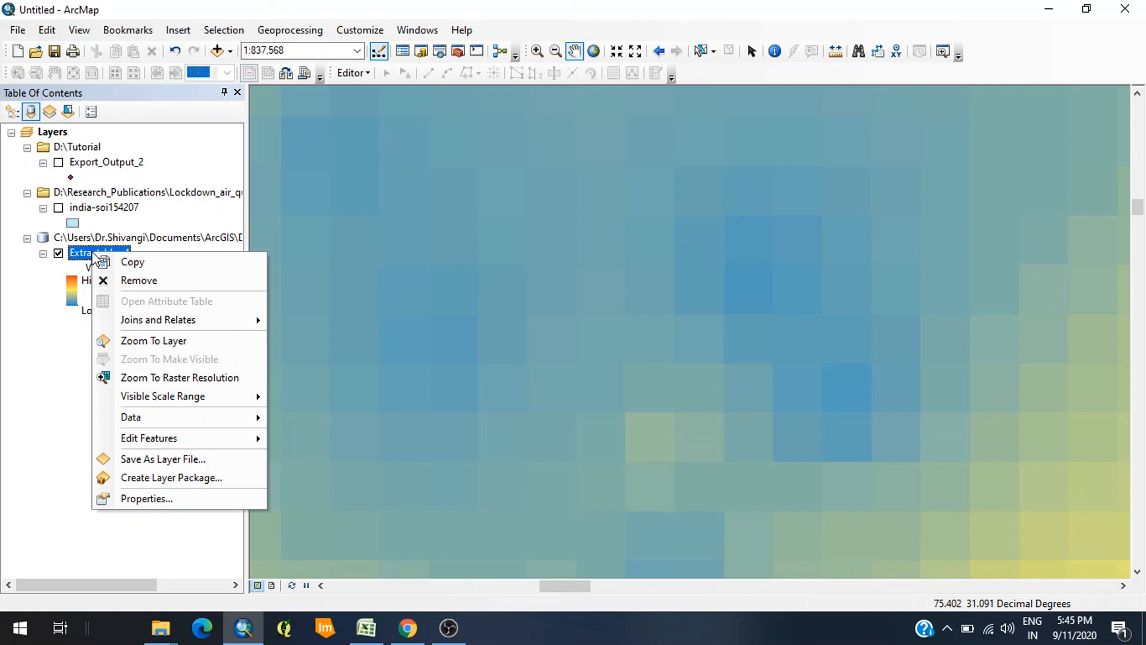
click(177, 338)
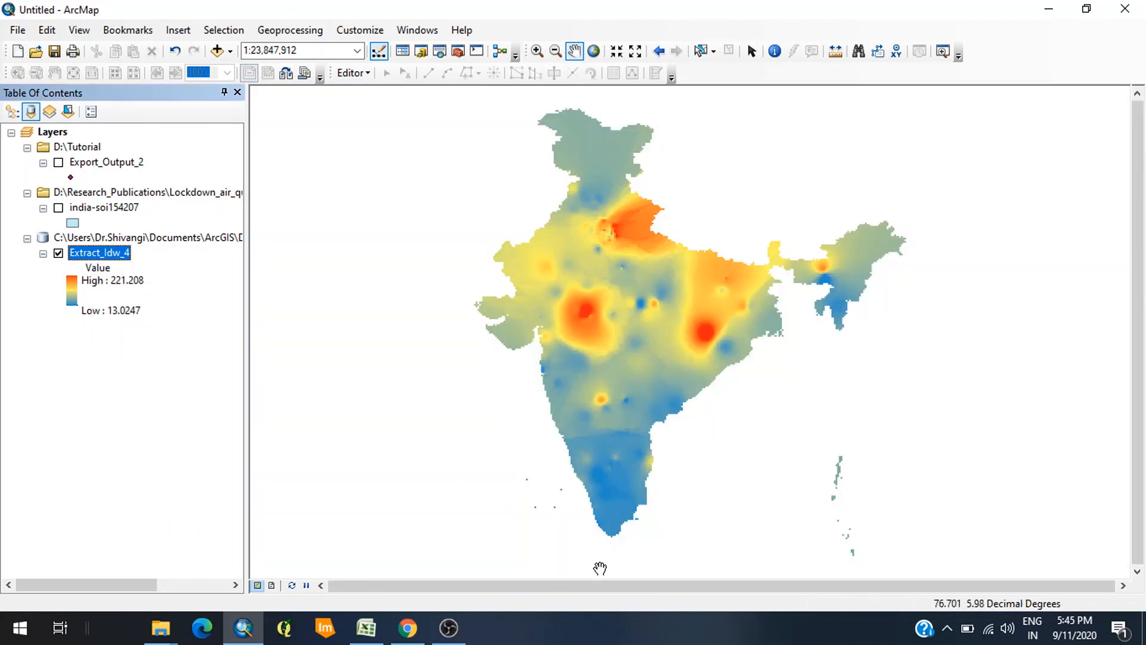